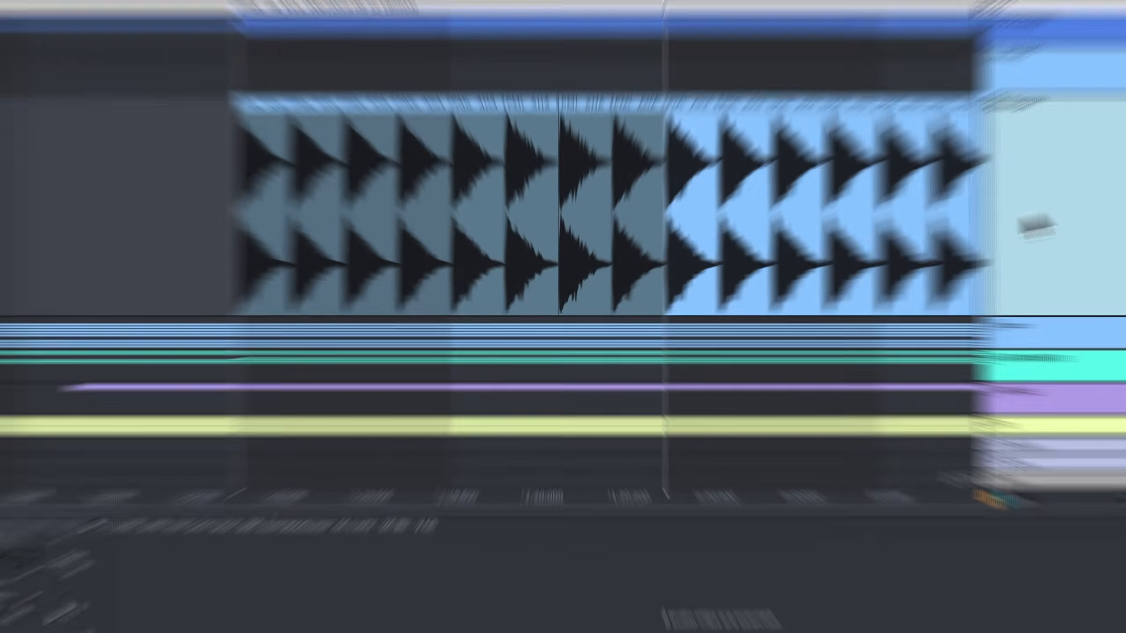
Copy part of the first hat hit from Sample to the start of bar 41 on the empty audio track and shorten it with a fade-out.
key("Down")
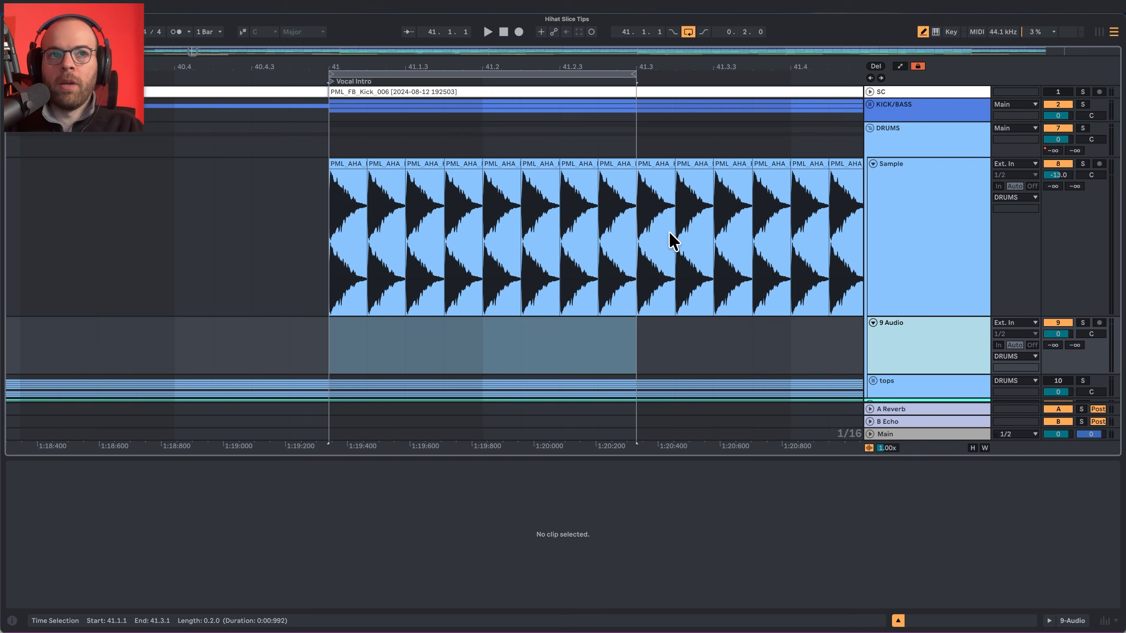
left_click(333, 201)
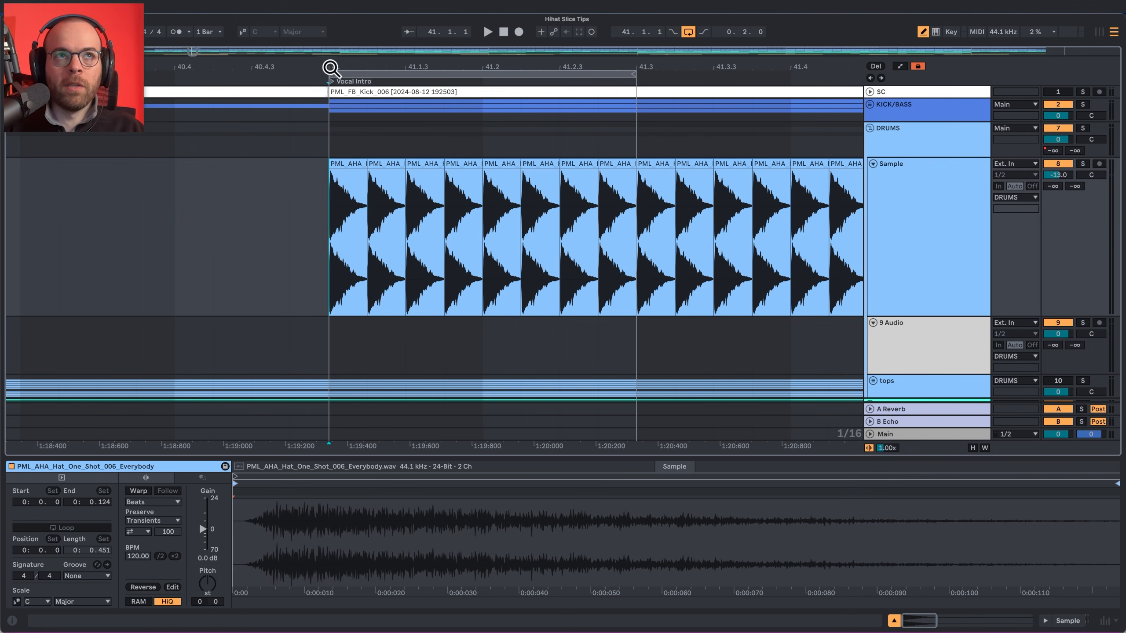
left_click_drag(331, 68, 330, 85)
left_click_drag(329, 222, 413, 218)
left_click(328, 333)
key("ctrl+v")
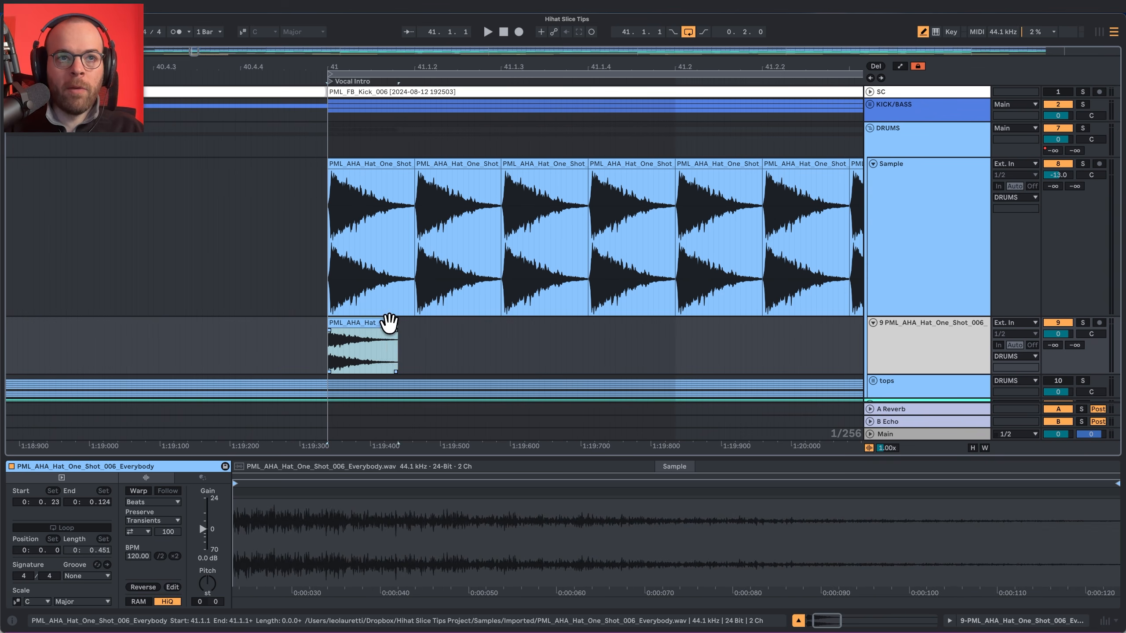
left_click_drag(398, 330, 331, 327)
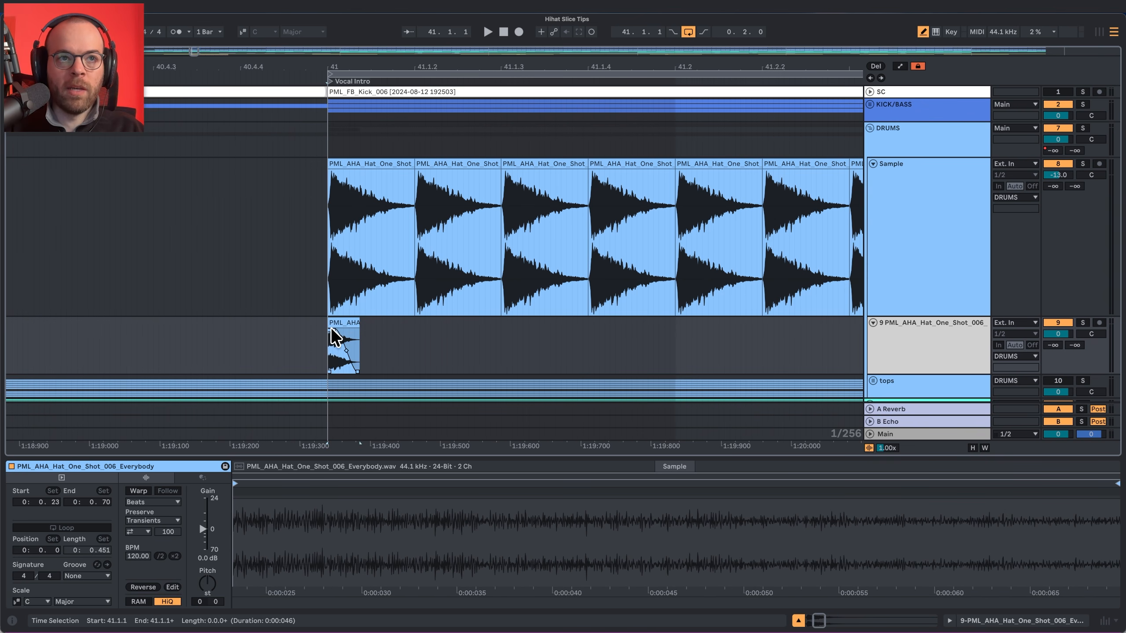
Copy a short slice from the second hat hit on the Sample track to 41.1.2 on the sliced hat track.
left_click_drag(424, 277, 412, 340)
key("super+2")
key("super+2")
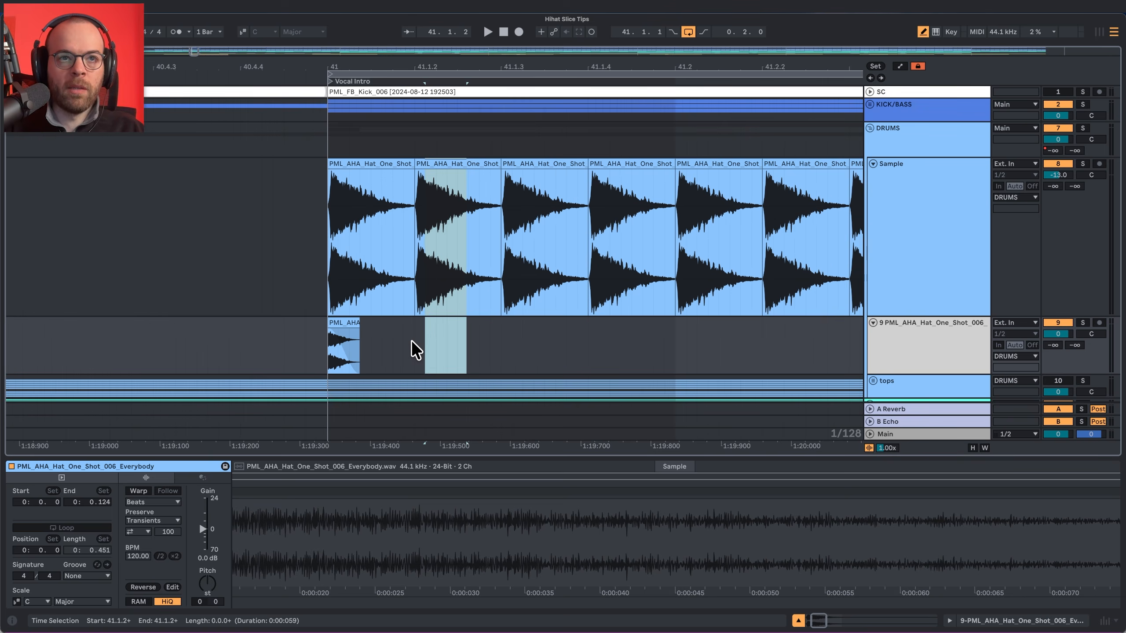
left_click(412, 339)
key("ctrl+v")
Copy a longer slice of about 83 ms from the third hat hit to 41.1.3 on the sliced hat track.
left_click_drag(537, 271, 653, 305)
left_click(502, 333)
key("ctrl+v")
left_click(502, 347)
key("ctrl+v")
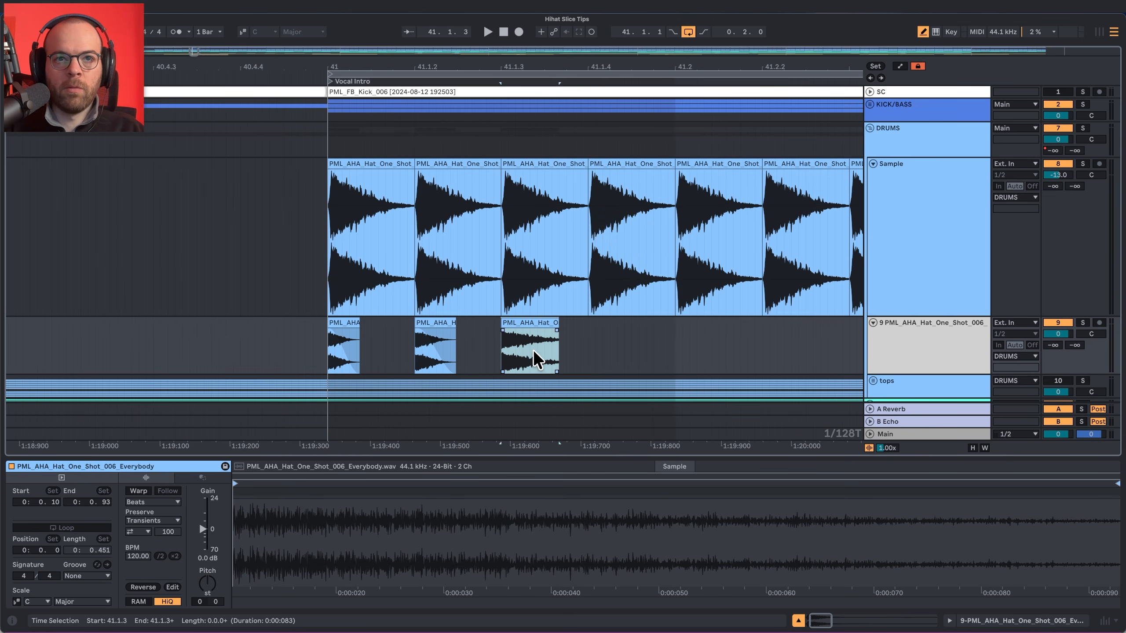
Copy a short slice from the middle of the fourth hat hit to 41.1.4 on the sliced hat track.
left_click(589, 345)
left_click_drag(623, 268, 654, 281)
key("super+c")
left_click(588, 345)
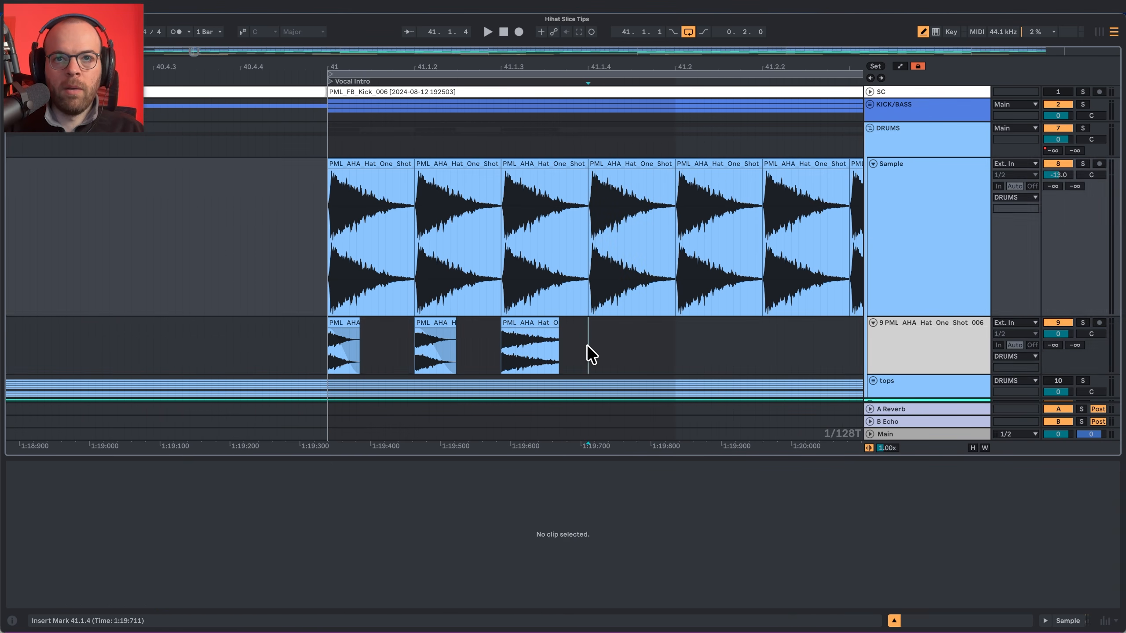
key("super+v")
Duplicate the four hat slices so the pattern repeats from 41.2 to 41.3.
left_click_drag(672, 341, 324, 340)
key("super+d")
scroll(696, 337, "left", 5)
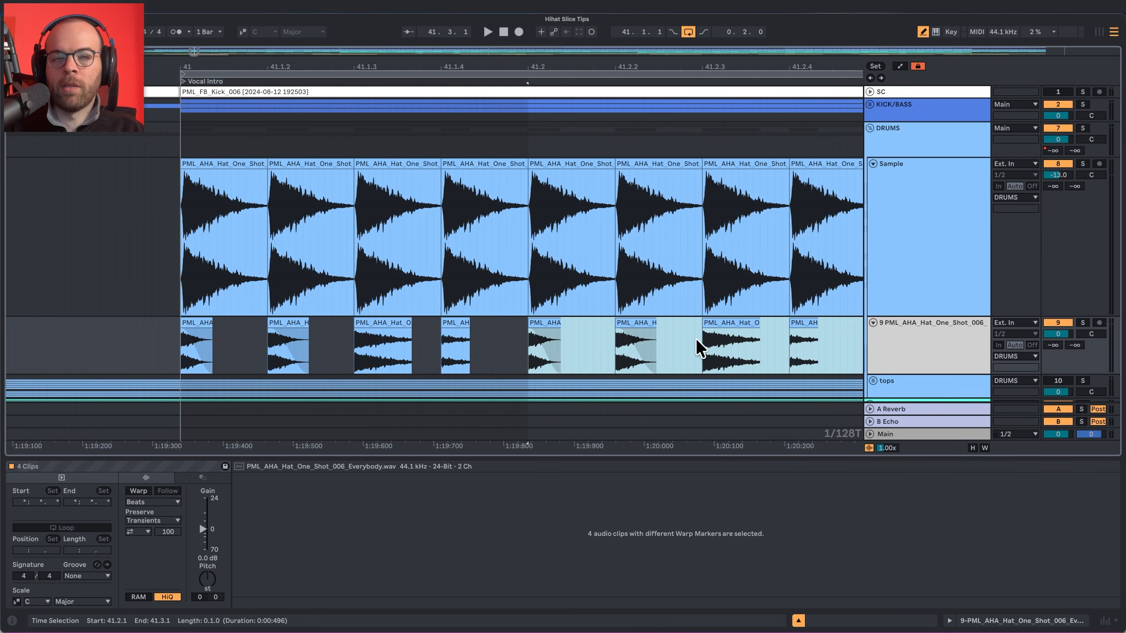
Set the sliced hat track's volume to -13 dB and audition the loop with the Sample track muted.
left_click(1057, 333)
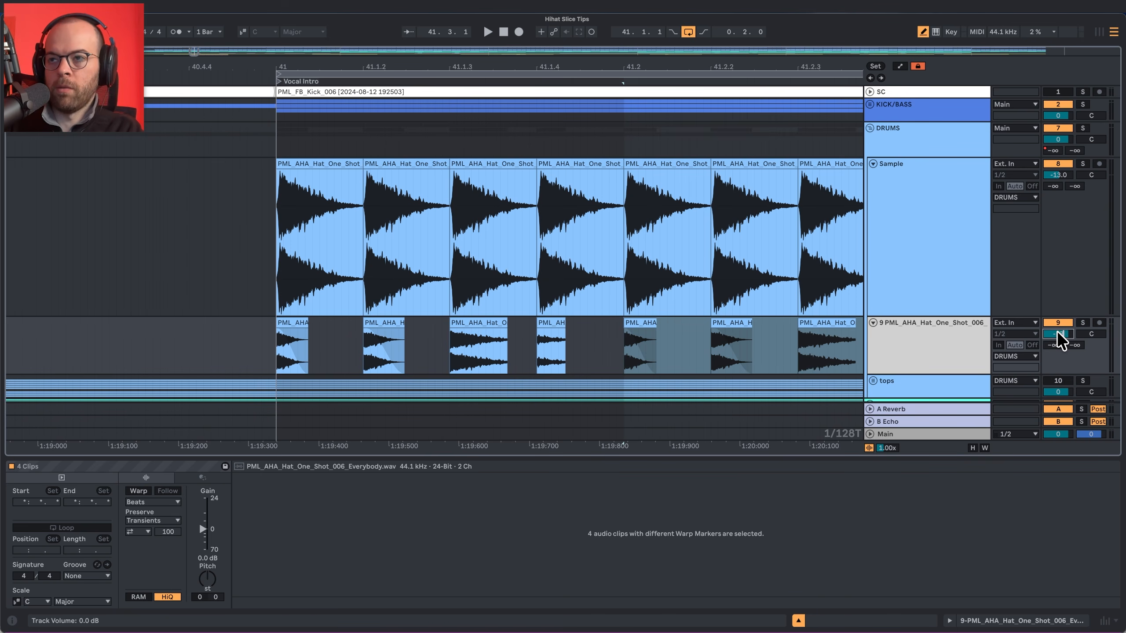
type("-13")
key("Return")
key("space")
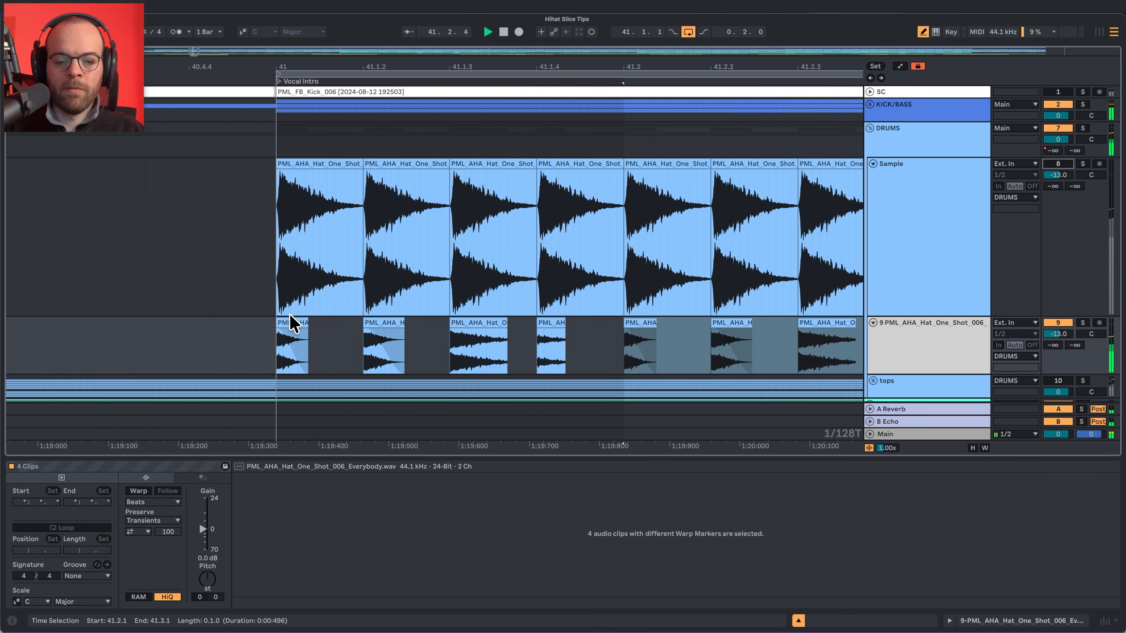
left_click(570, 80)
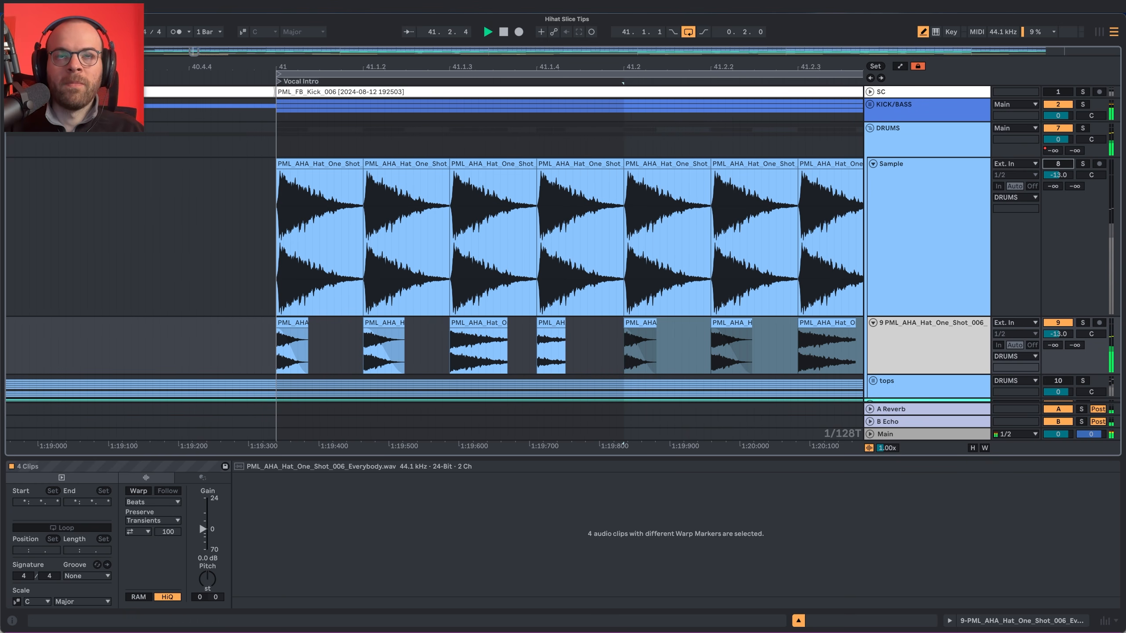
left_click_drag(567, 68, 544, 38)
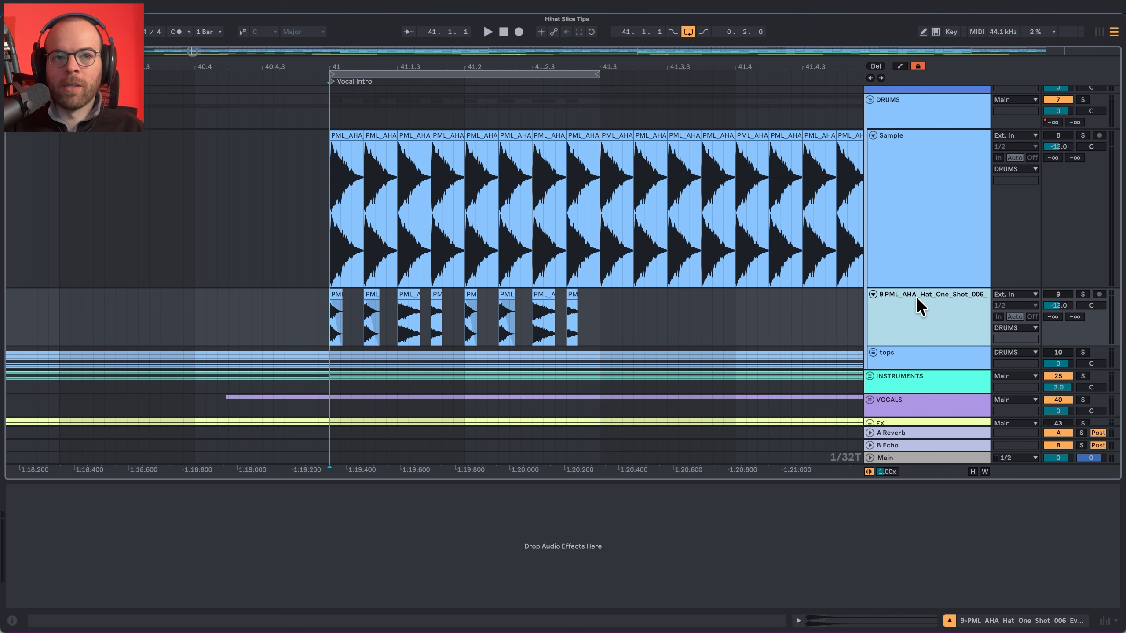
Add a MIDI track with the hat one-shot as its instrument and insert an empty MIDI clip from 41.1.1 to 41.3.1.
key("super+shift+t")
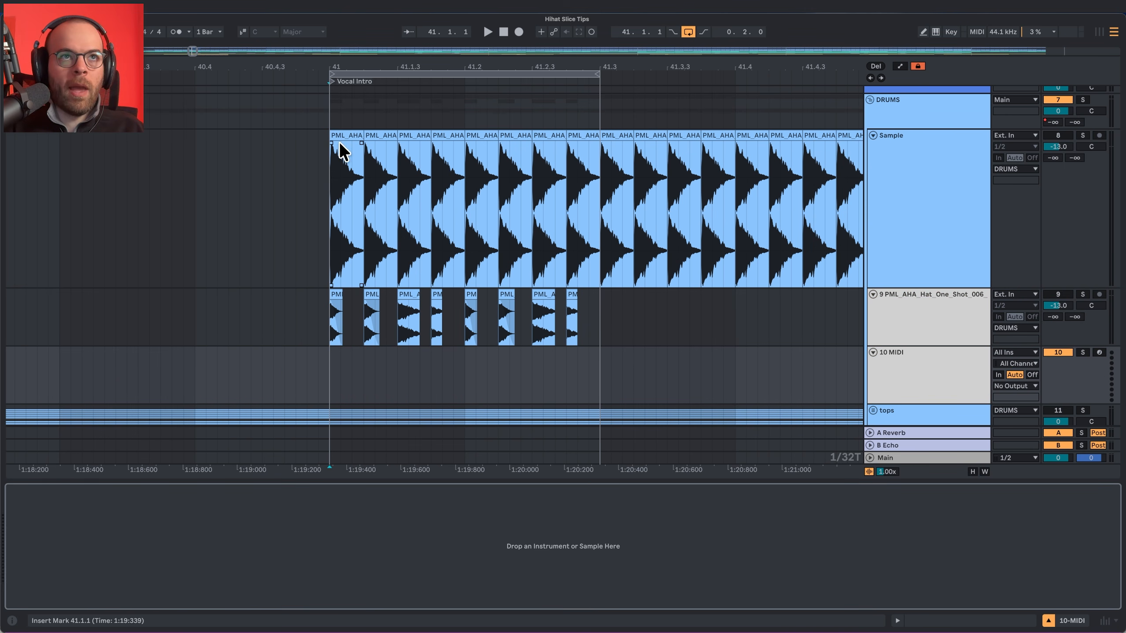
left_click_drag(340, 141, 168, 527)
left_click_drag(314, 375, 595, 366)
key("super+shift+m")
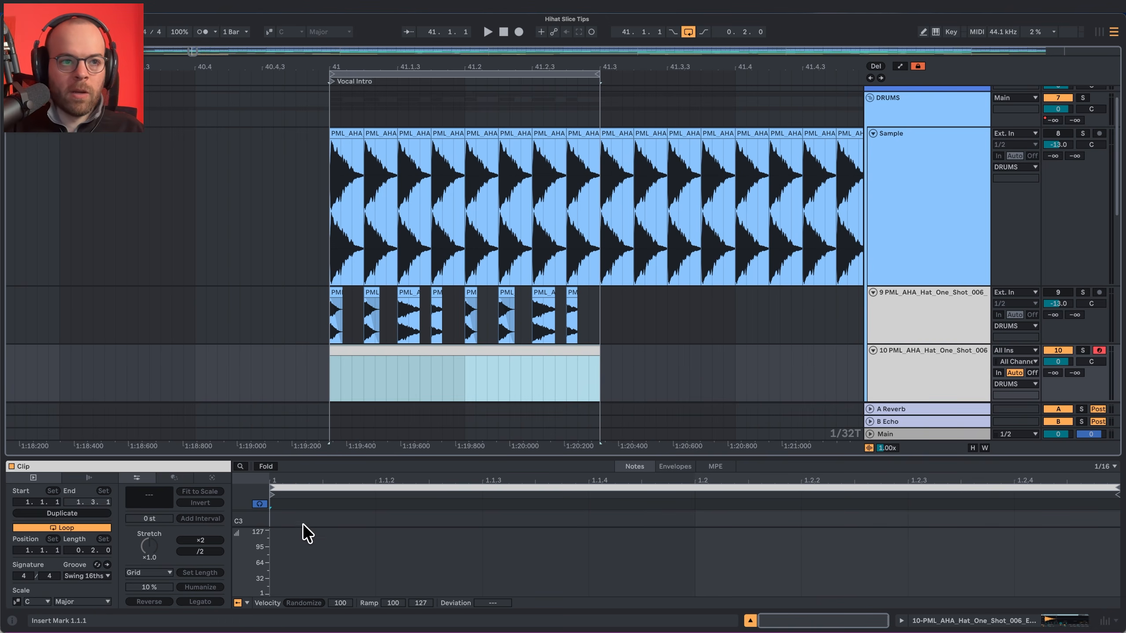
Hide the velocity lane and fill the MIDI clip with consecutive 1/16 notes on C3.
left_click(238, 603)
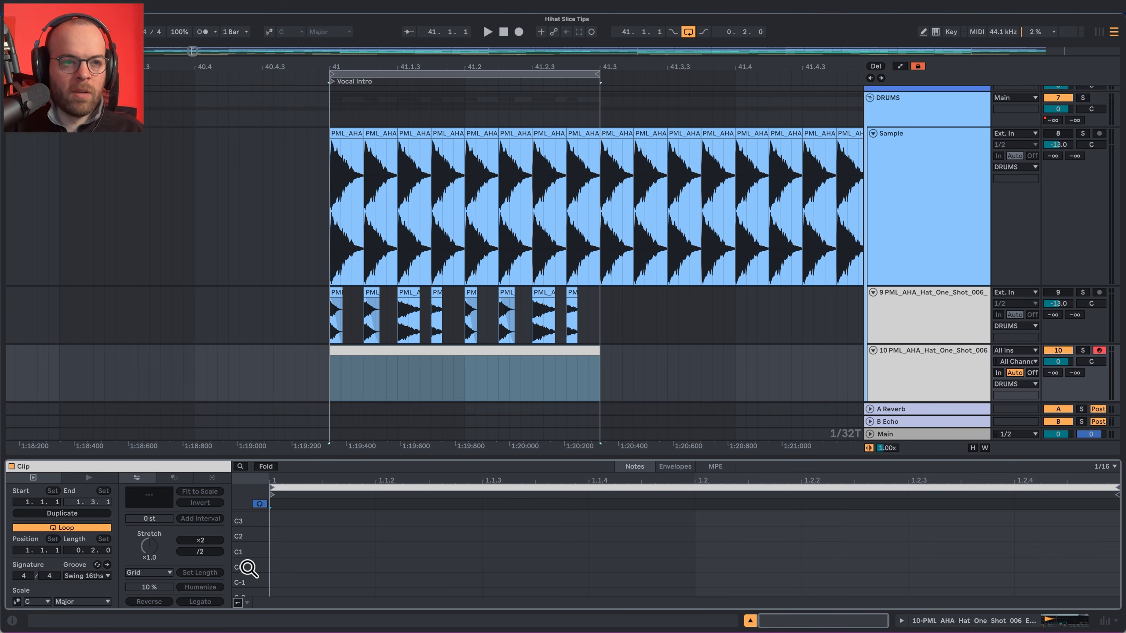
double_click(285, 521)
key("super+d")
key("super+d")
key("super+d")
key("super+d")
key("super+d")
key("super+d")
key("super+d")
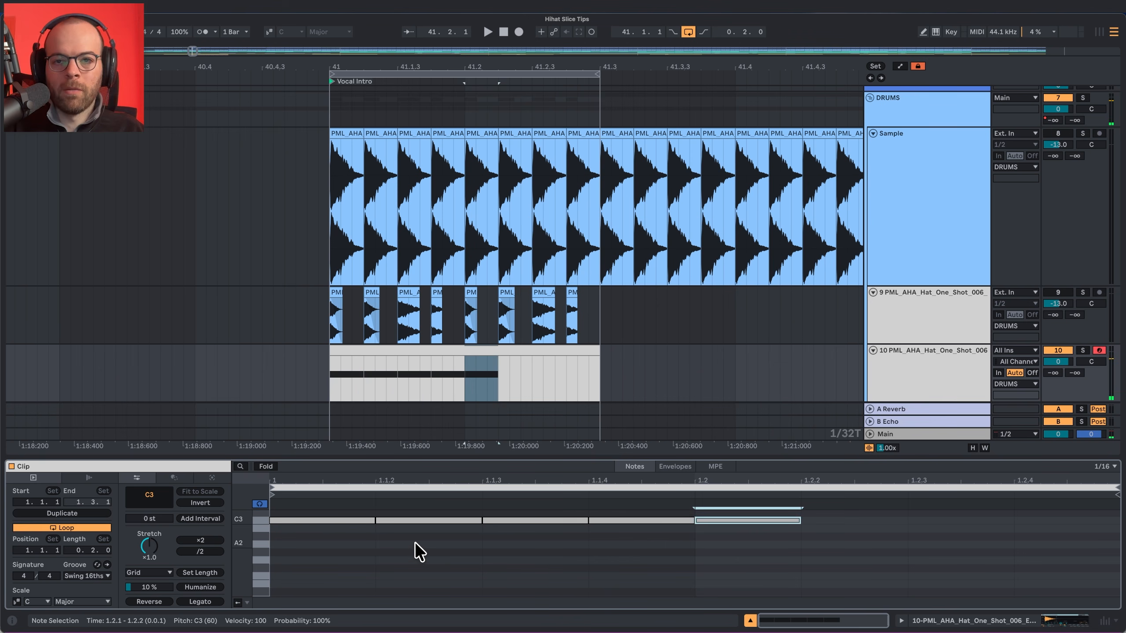
Set the MIDI hat track's volume to -1.0 dB and audition the loop.
left_click_drag(1047, 357, 1047, 361)
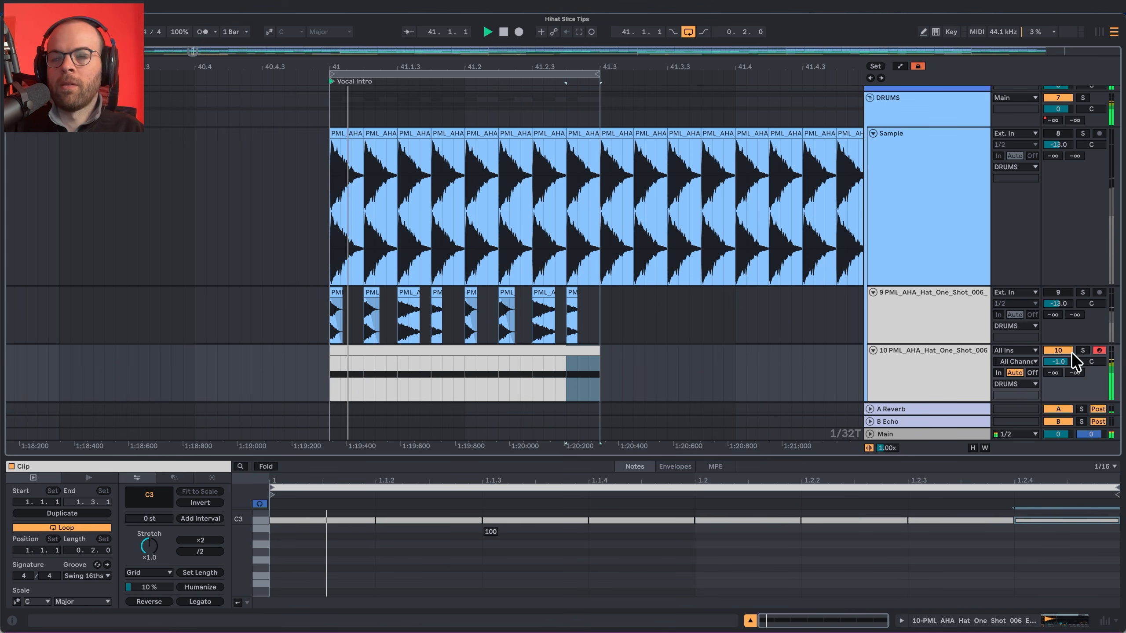
key("space")
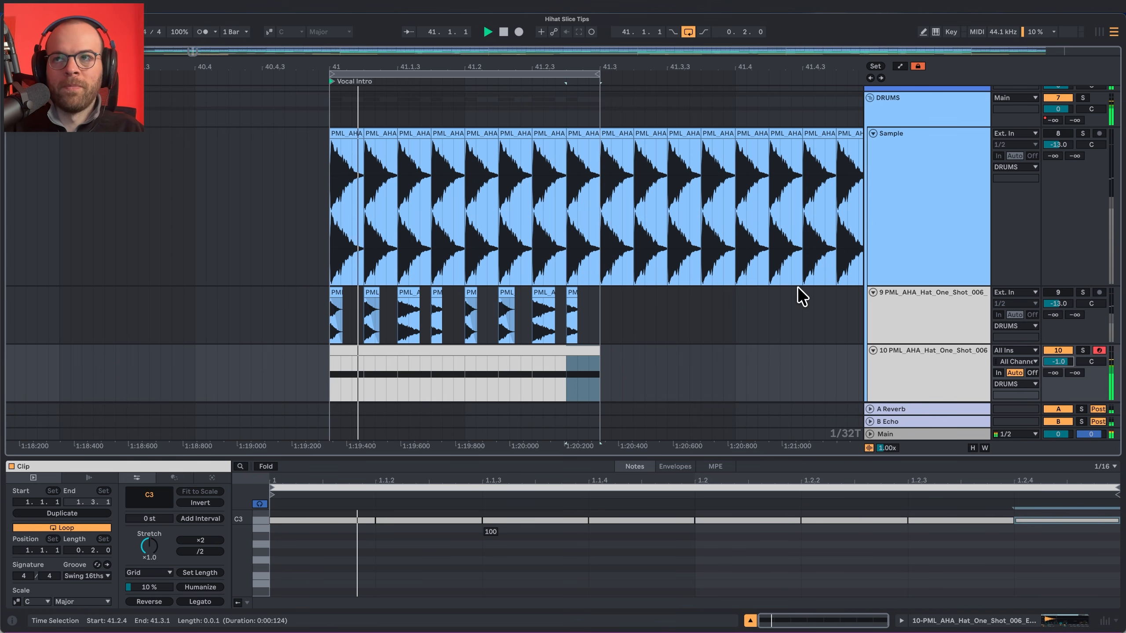
key("space")
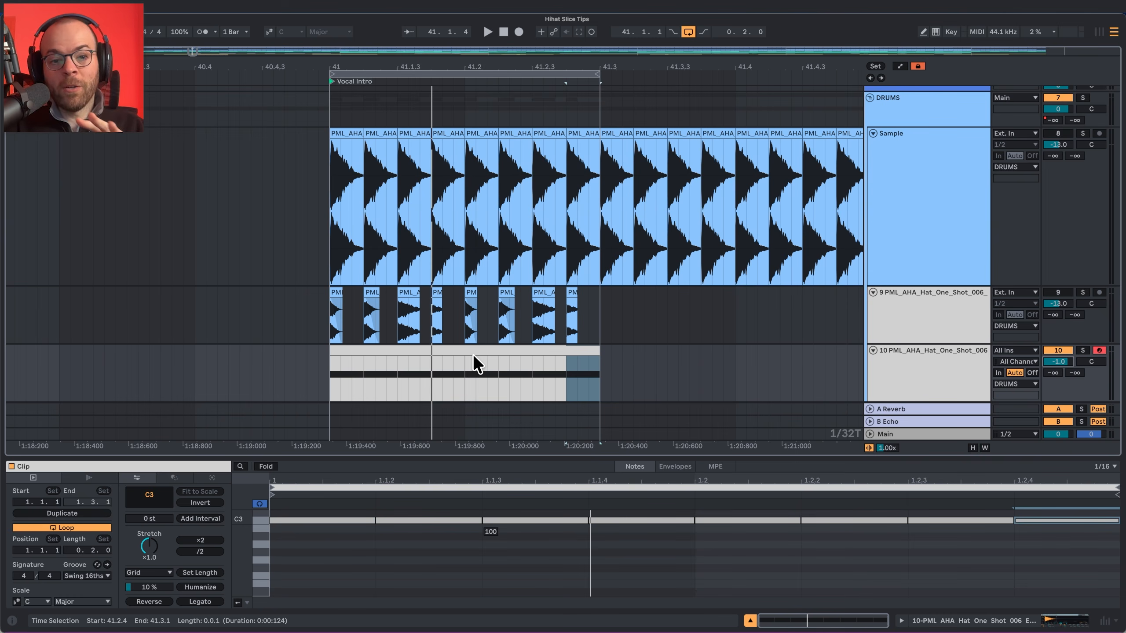
Set the hat sampler to Slice mode with manual slicing and add slice points at about 40 ms and 80 ms.
left_click(419, 348)
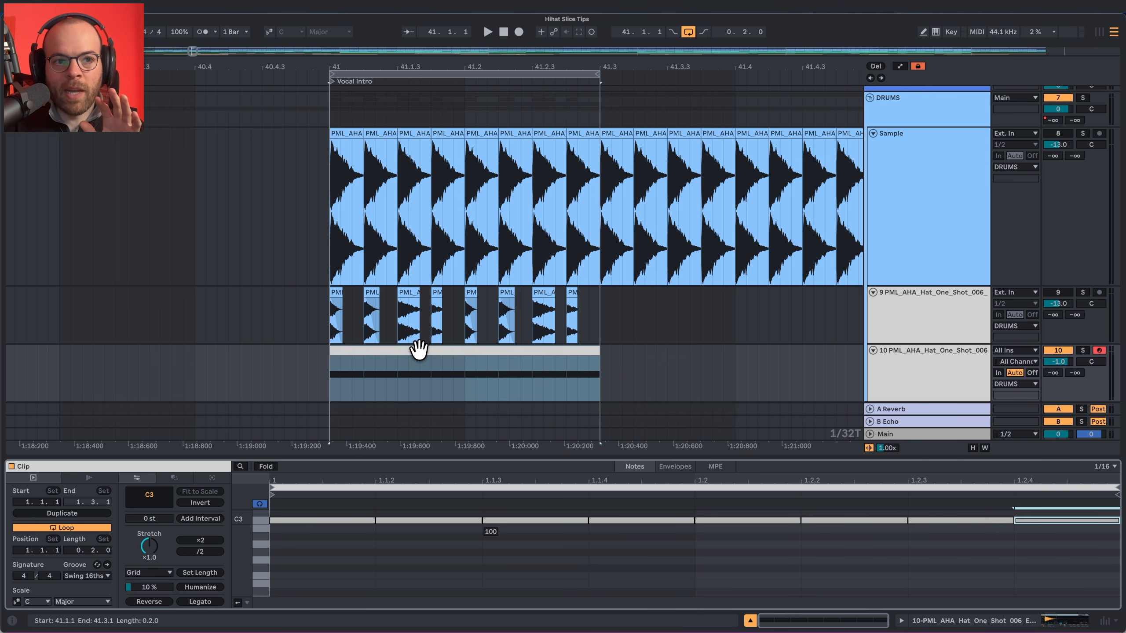
scroll(328, 551, "up", 2)
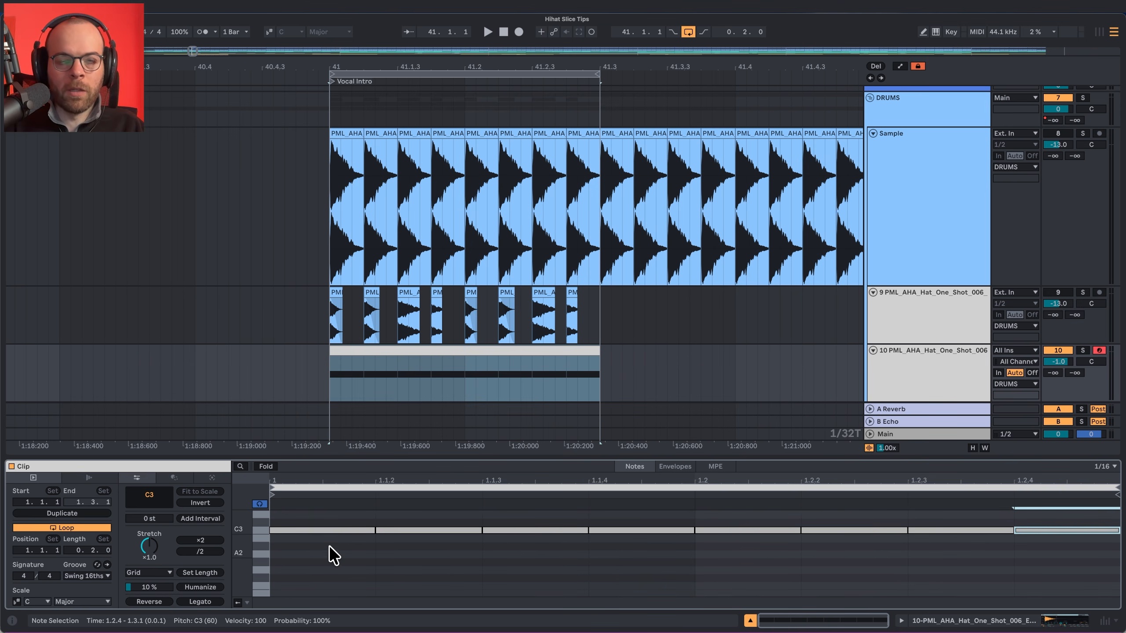
double_click(913, 353)
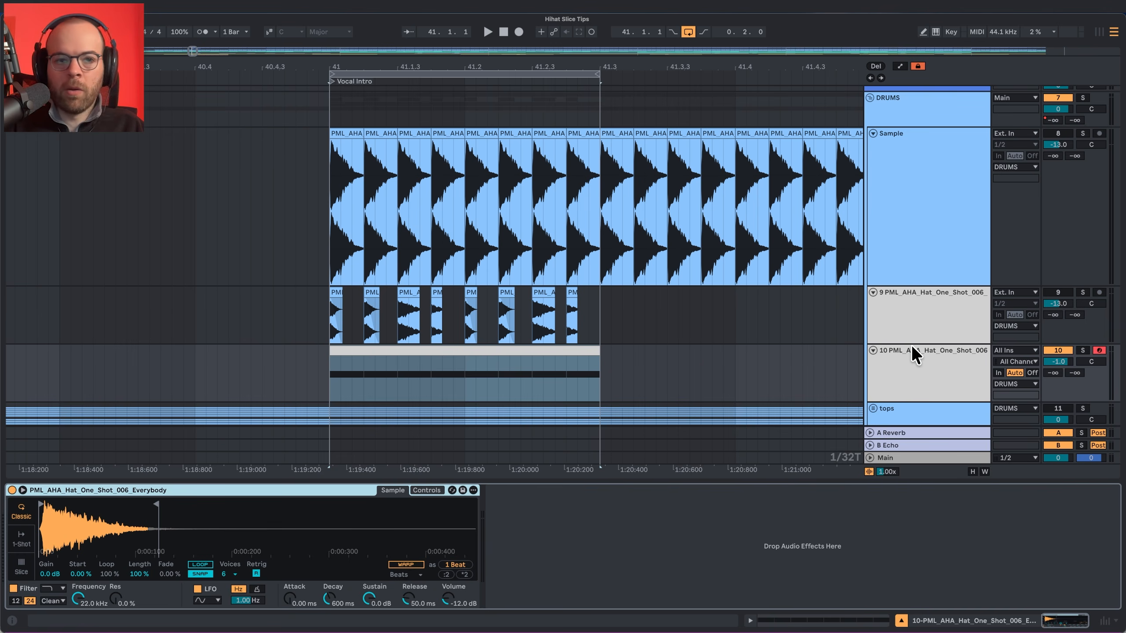
left_click(21, 570)
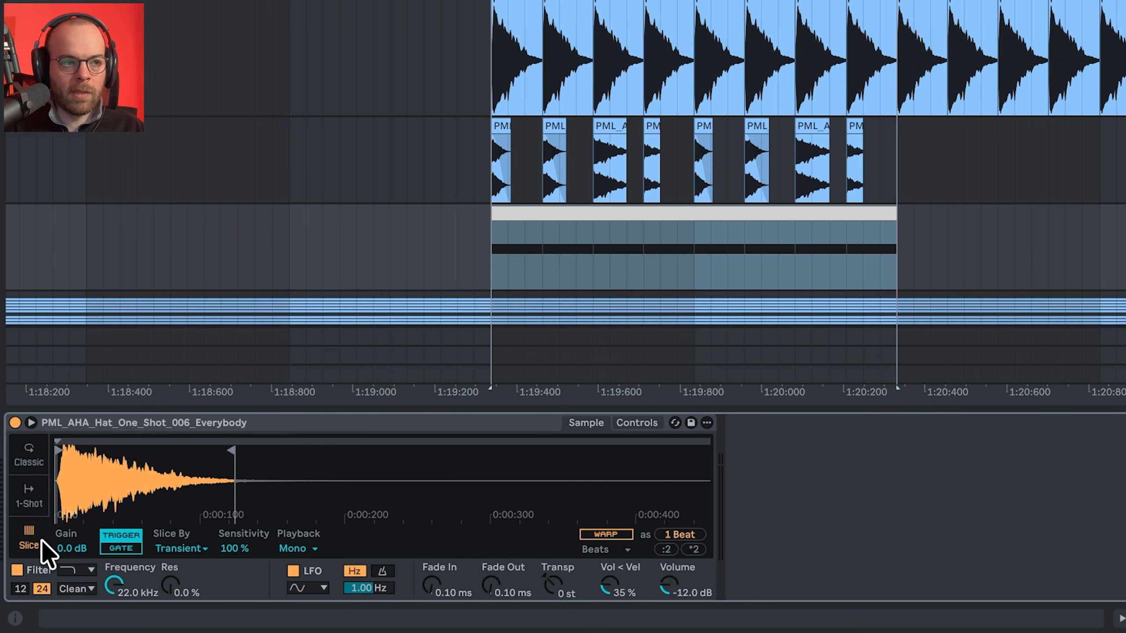
left_click(179, 549)
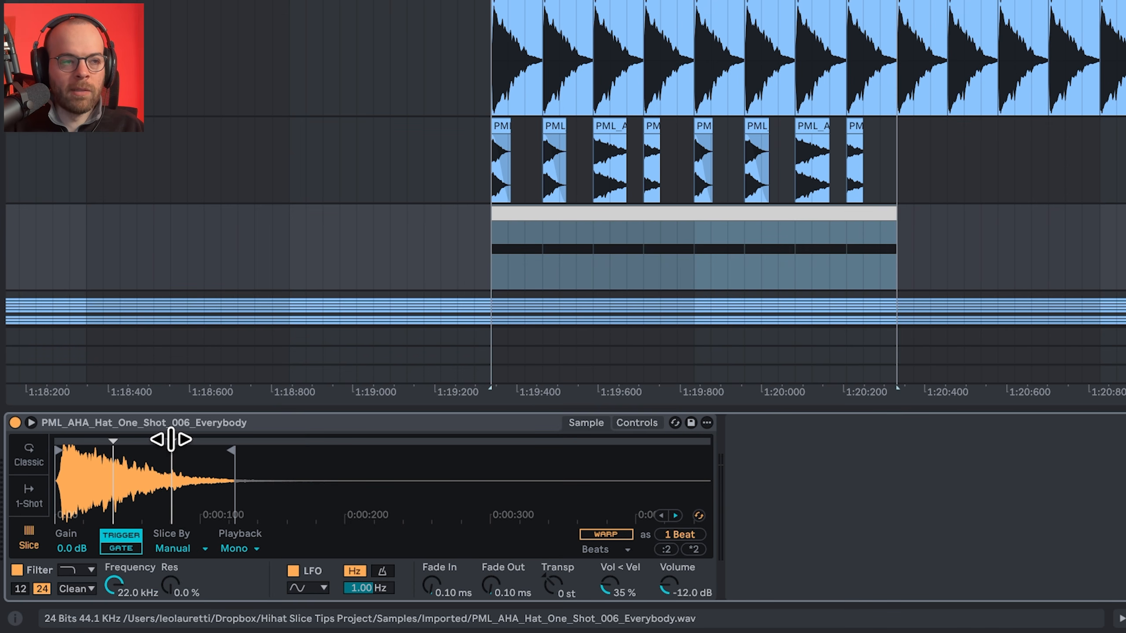
Transpose all notes in the MIDI hat clip down two octaves to C1.
left_click(659, 209)
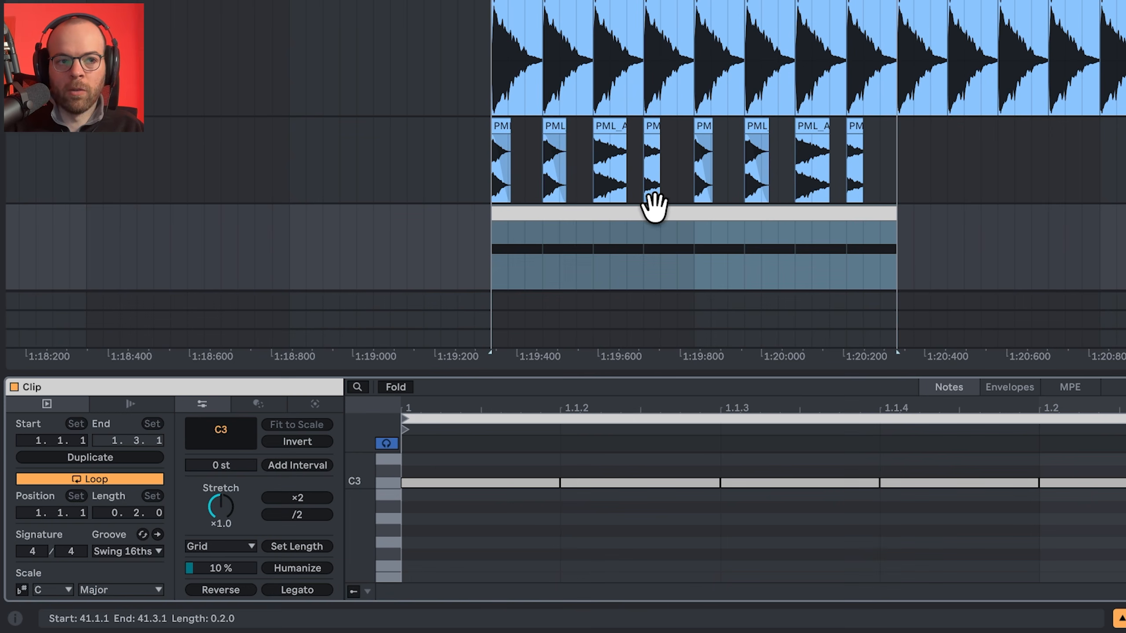
left_click(521, 498)
key("super+a")
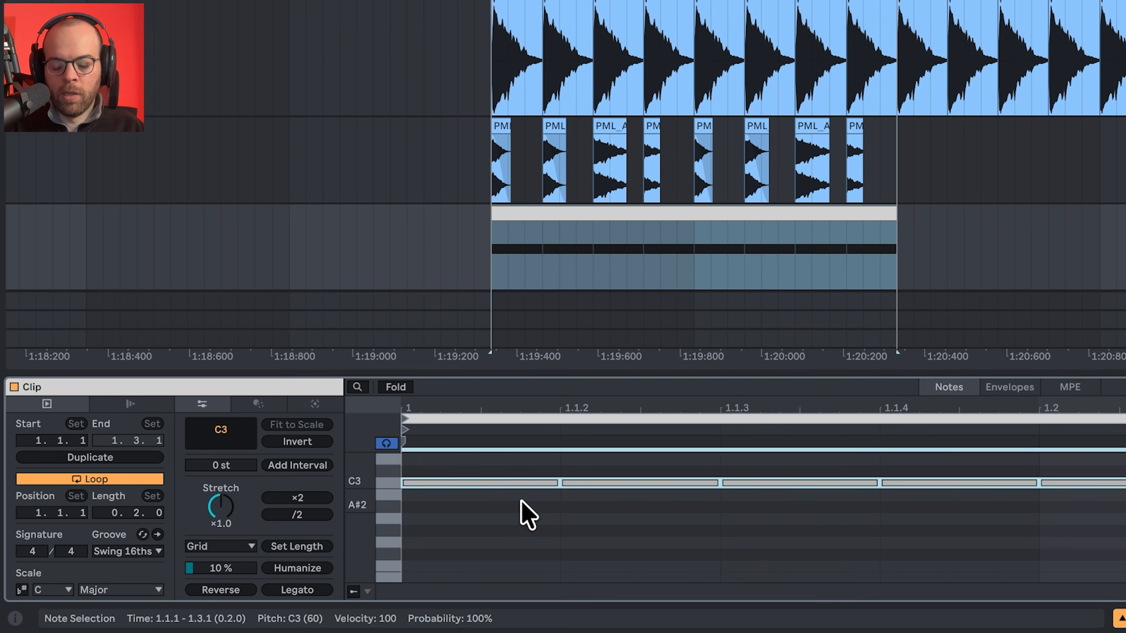
key("shift+Down")
key("shift+Down")
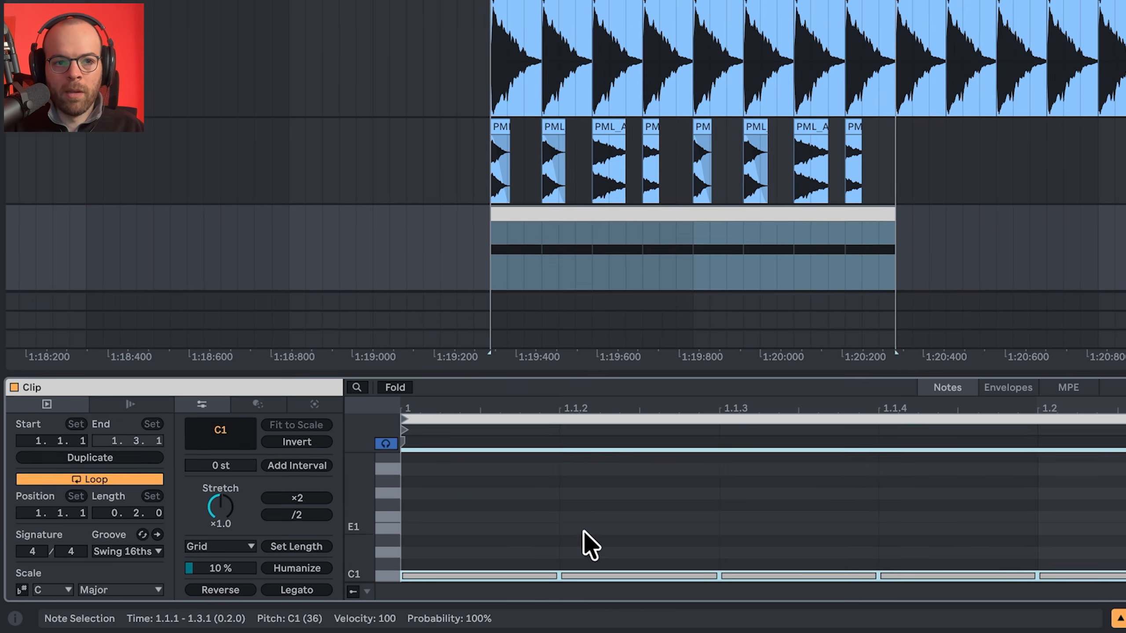
Raise the second note of the hat pattern to D1 and the third note to C#1.
left_click(601, 576)
key("Up")
key("Up")
left_click(795, 559)
left_click(534, 592)
key("Up")
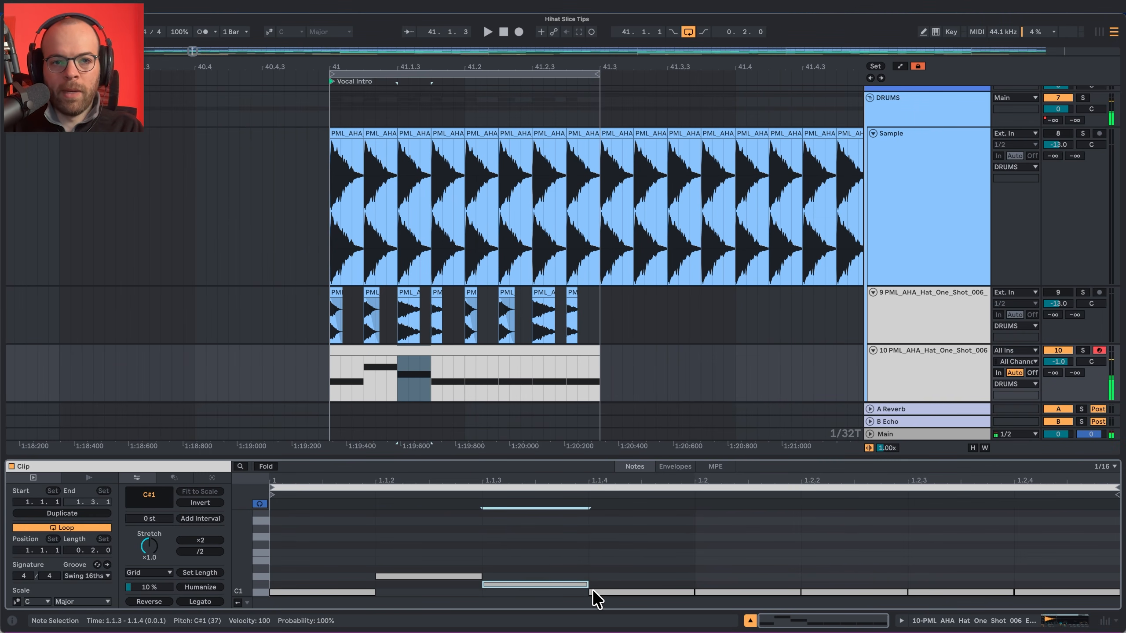
Raise the fifth and seventh notes to D1 and the eighth to C#1, and play back the sliced pattern.
left_click(709, 593)
key("Up")
key("Up")
left_click(922, 592)
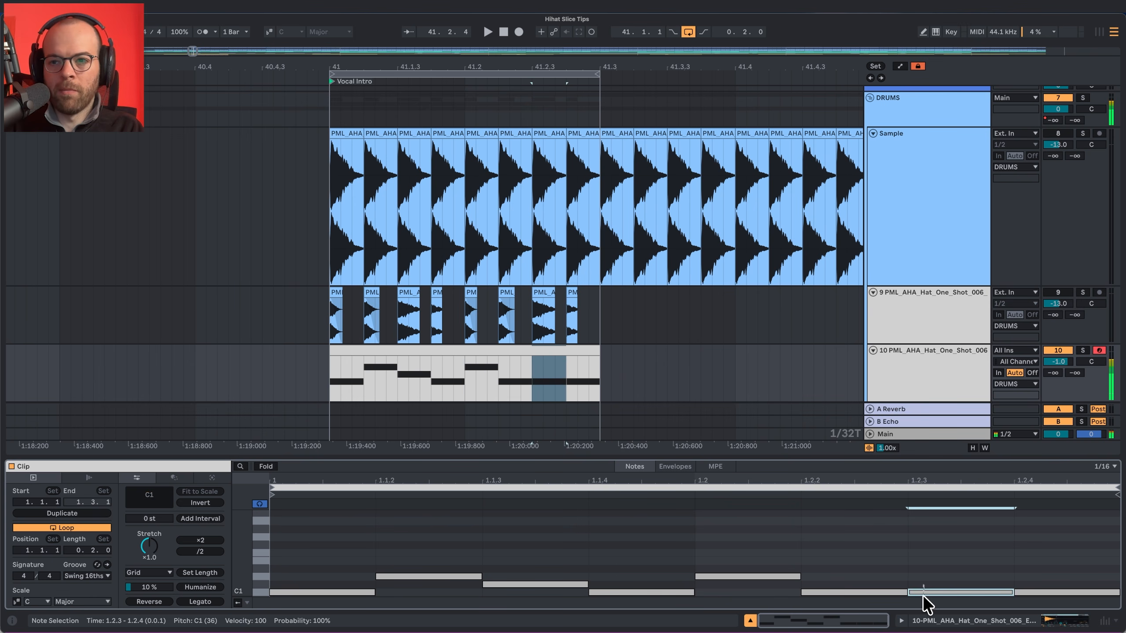
left_click(1030, 593)
key("Up")
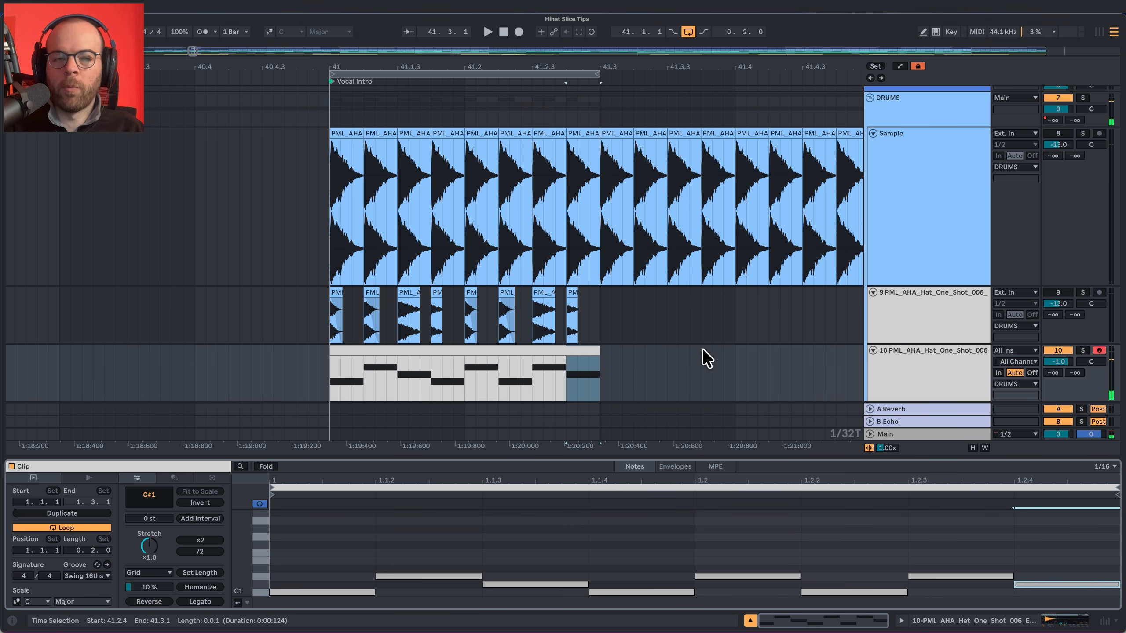
key("space")
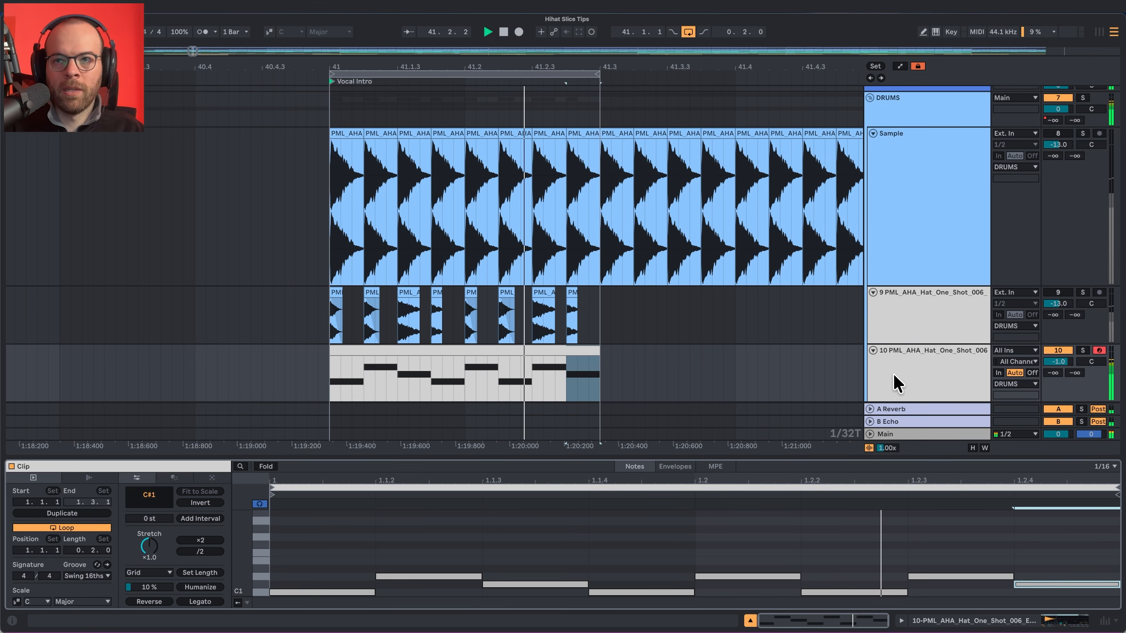
key("space")
Show the velocity lane and lower the velocity of all the hat notes to 56.
left_click(242, 603)
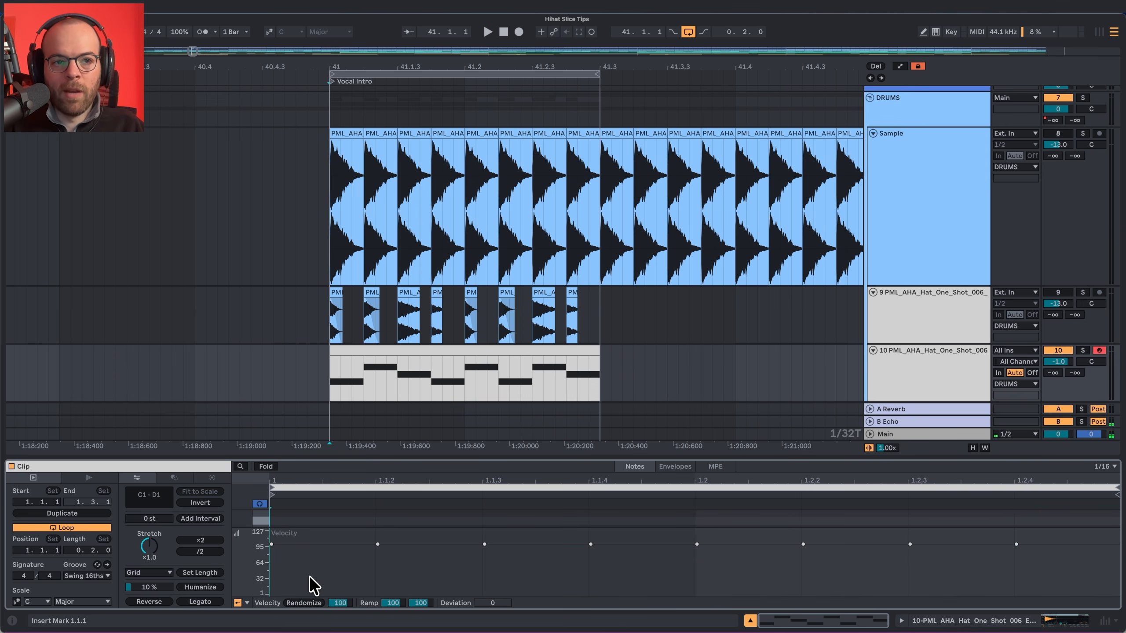
key("ctrl+a")
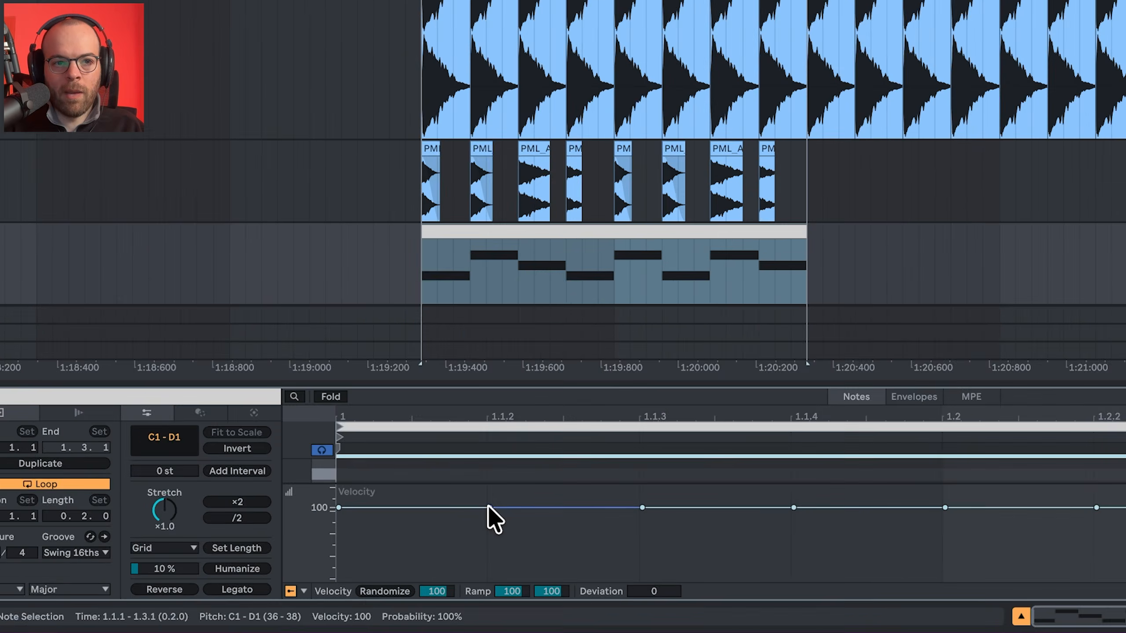
left_click_drag(378, 544, 377, 562)
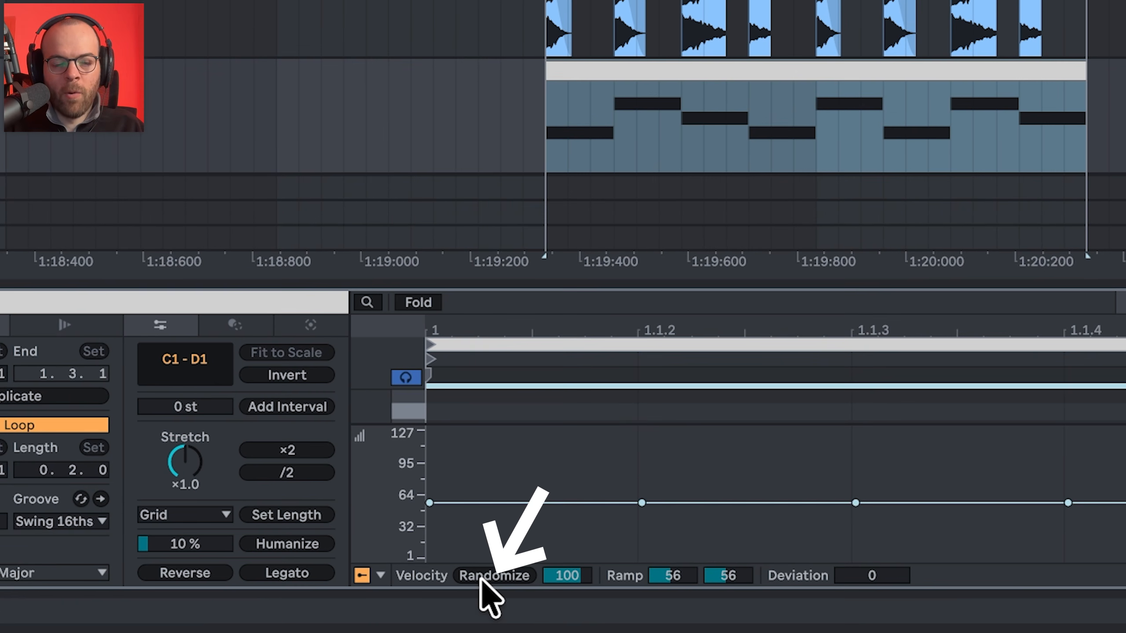
Randomize the velocities of all the hat notes with an amount of 100.
left_click(446, 582)
left_click(487, 576)
left_click(487, 576)
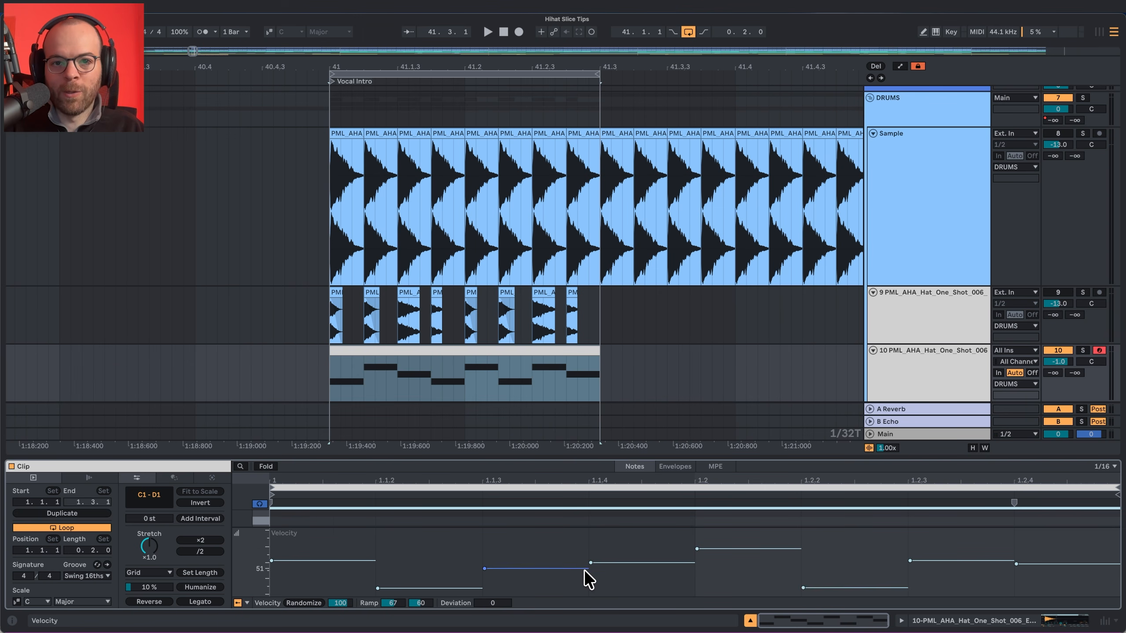
Set the fourth hat note's velocity to 24 and the first note's to 60, and play the pattern.
left_click_drag(592, 564, 590, 575)
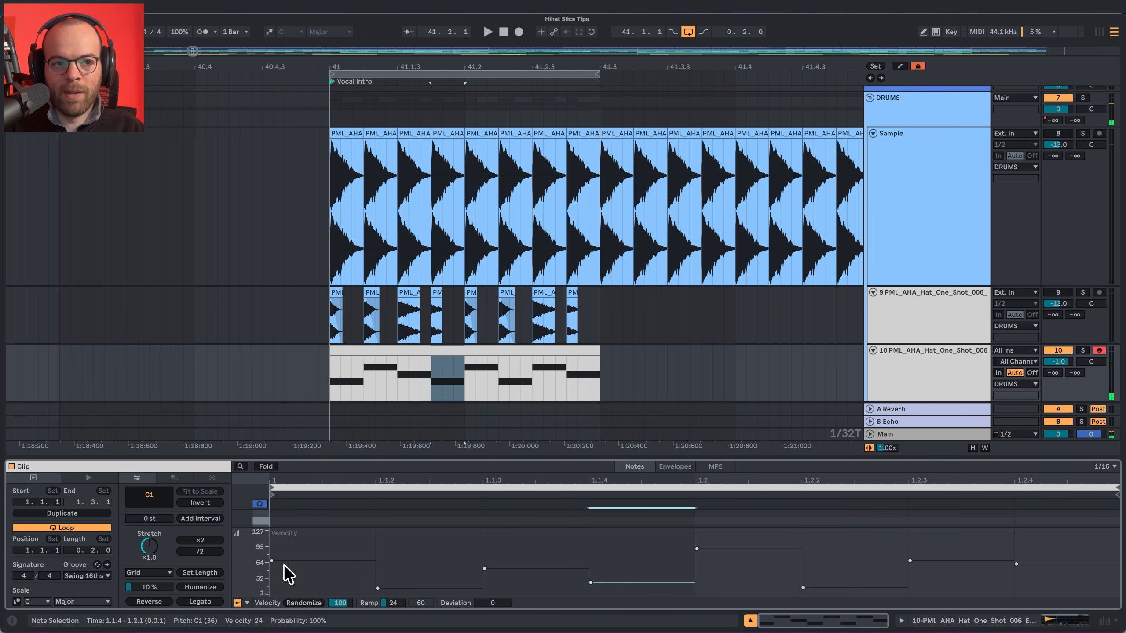
left_click_drag(284, 566, 285, 569)
key("space")
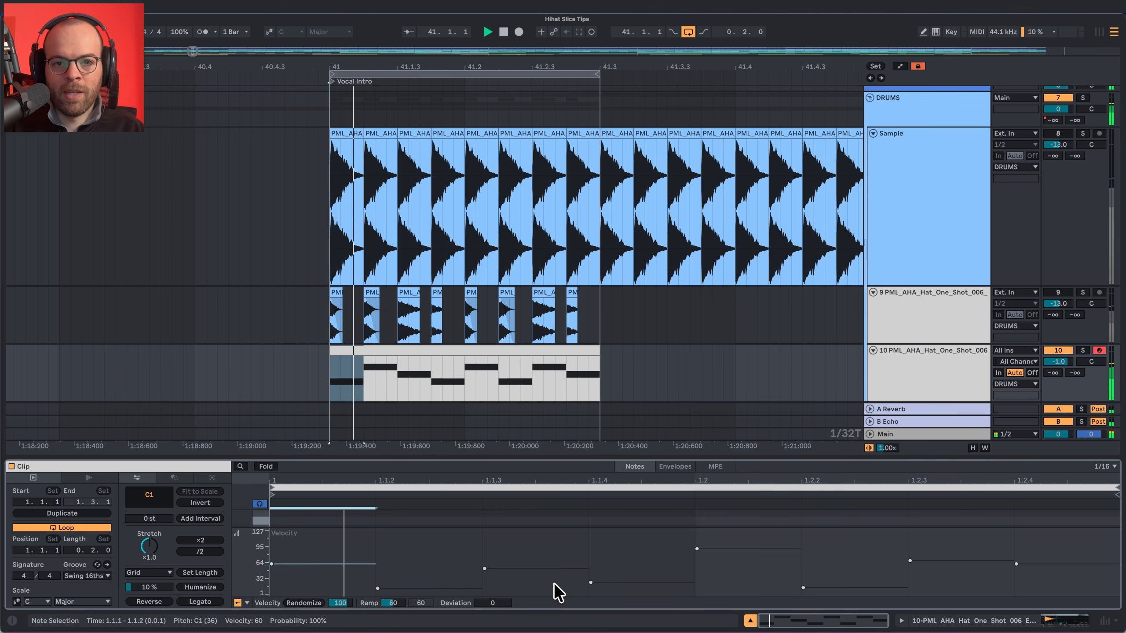
Raise all the hat velocities together, and set the second note to 33, the fifth to 84 and the eighth to 78.
key("super+a")
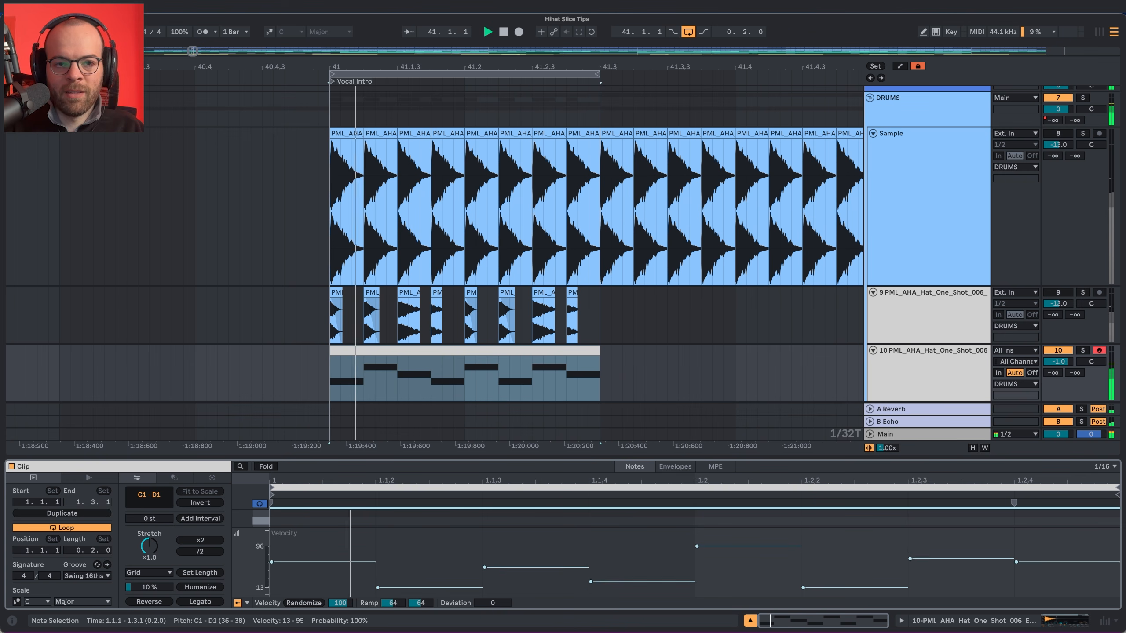
left_click(279, 567)
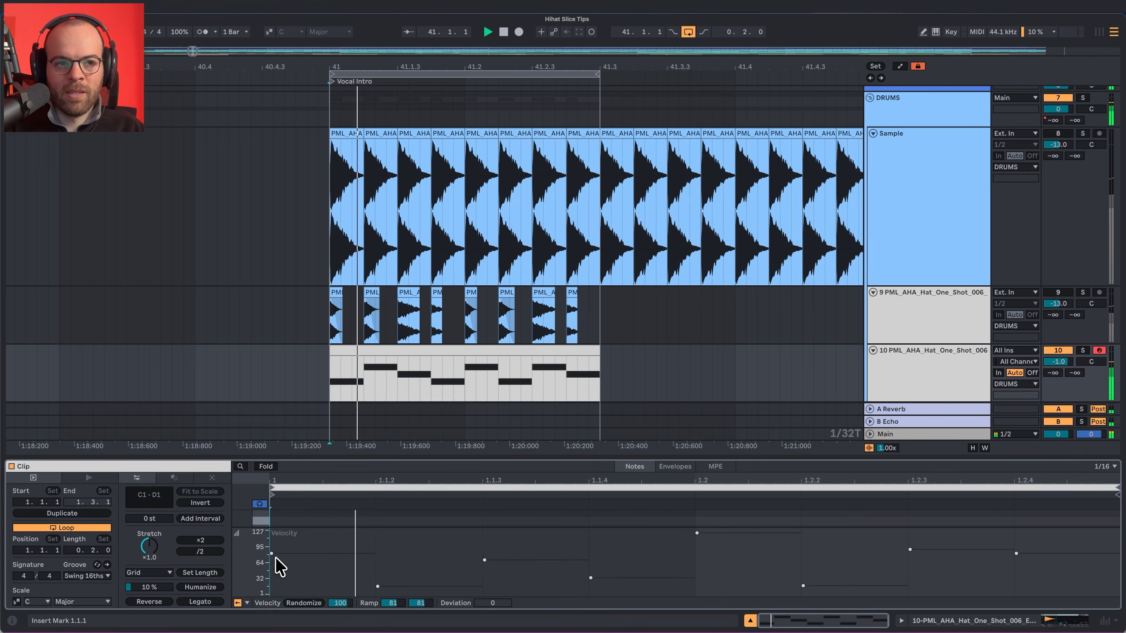
left_click_drag(424, 587, 424, 585)
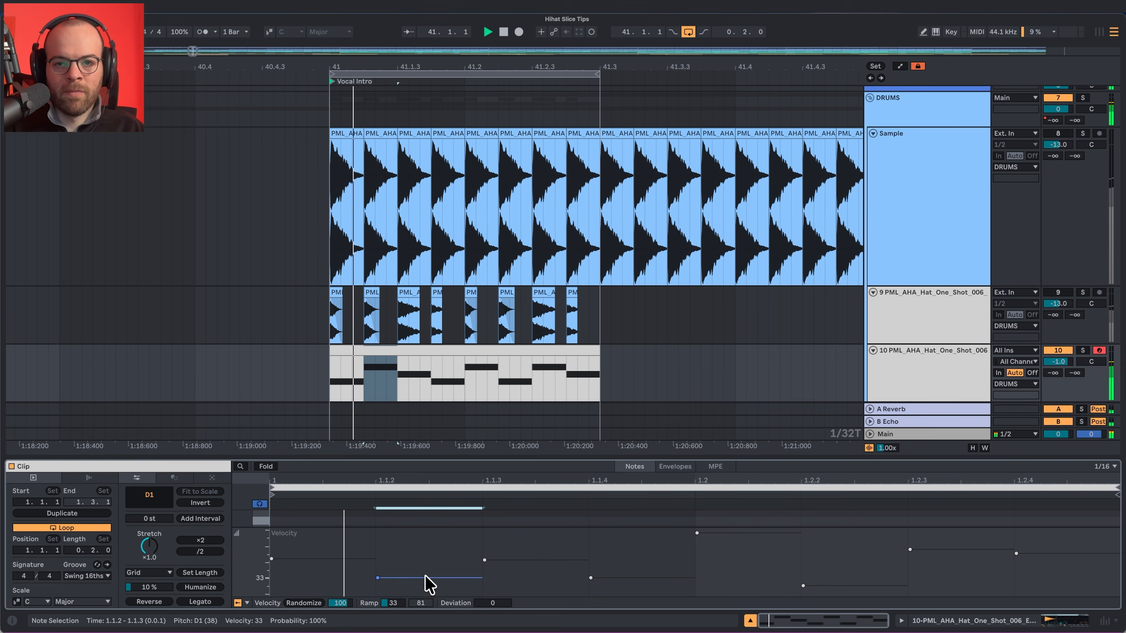
left_click_drag(697, 533, 702, 552)
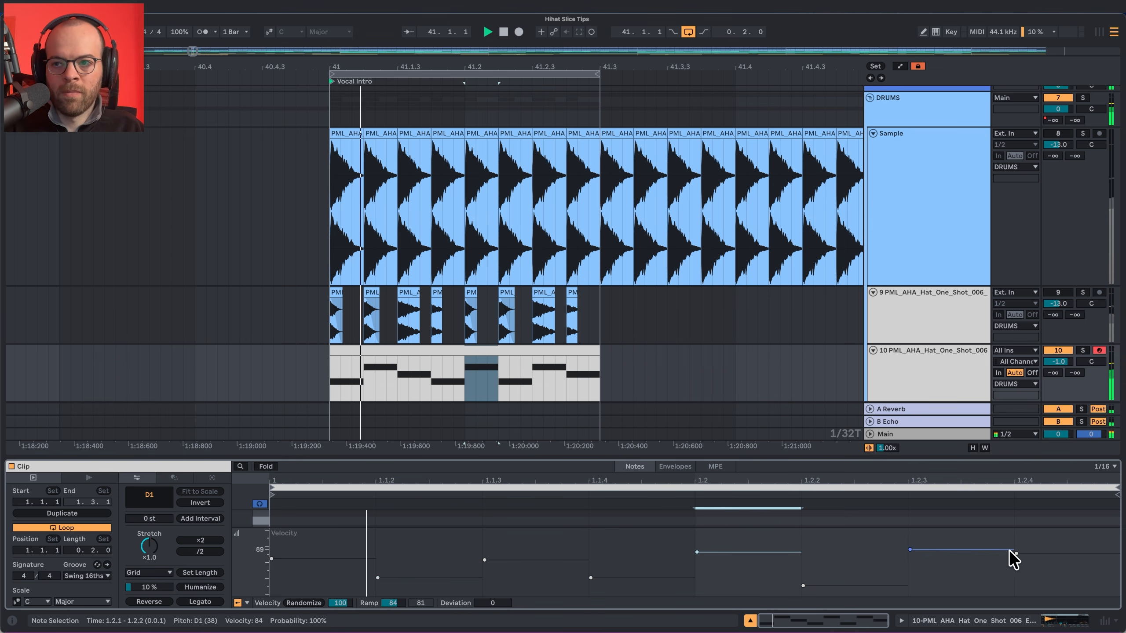
left_click_drag(1010, 552, 1012, 557)
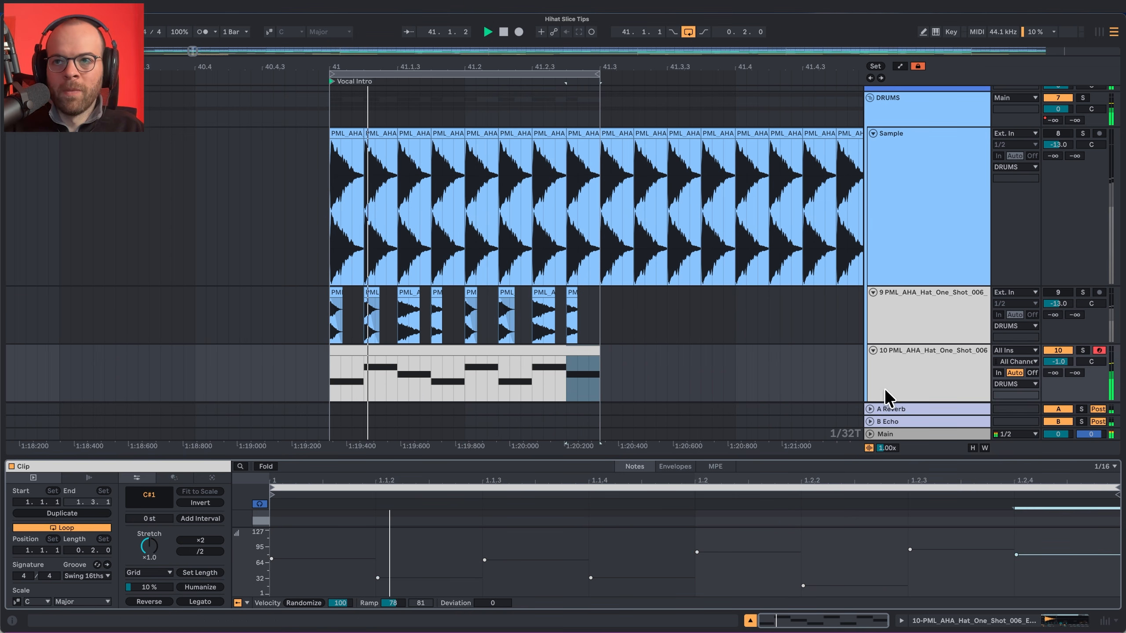
Set the MIDI hat track's volume to 2.0 dB and play back the pattern.
left_click(953, 379)
left_click_drag(1057, 361, 1056, 363)
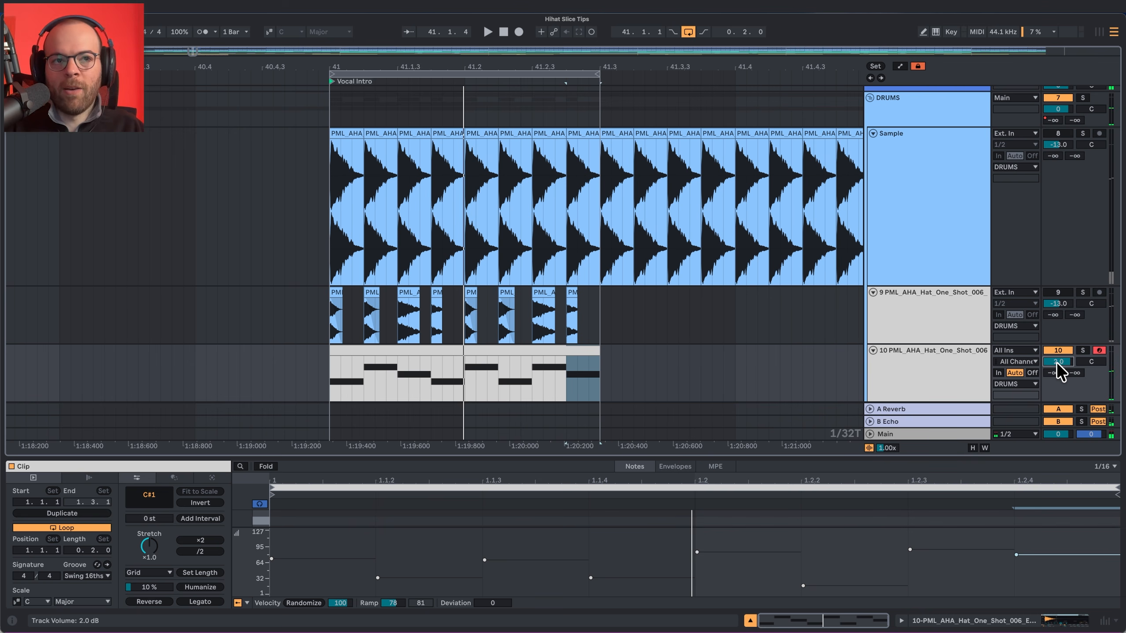
key("space")
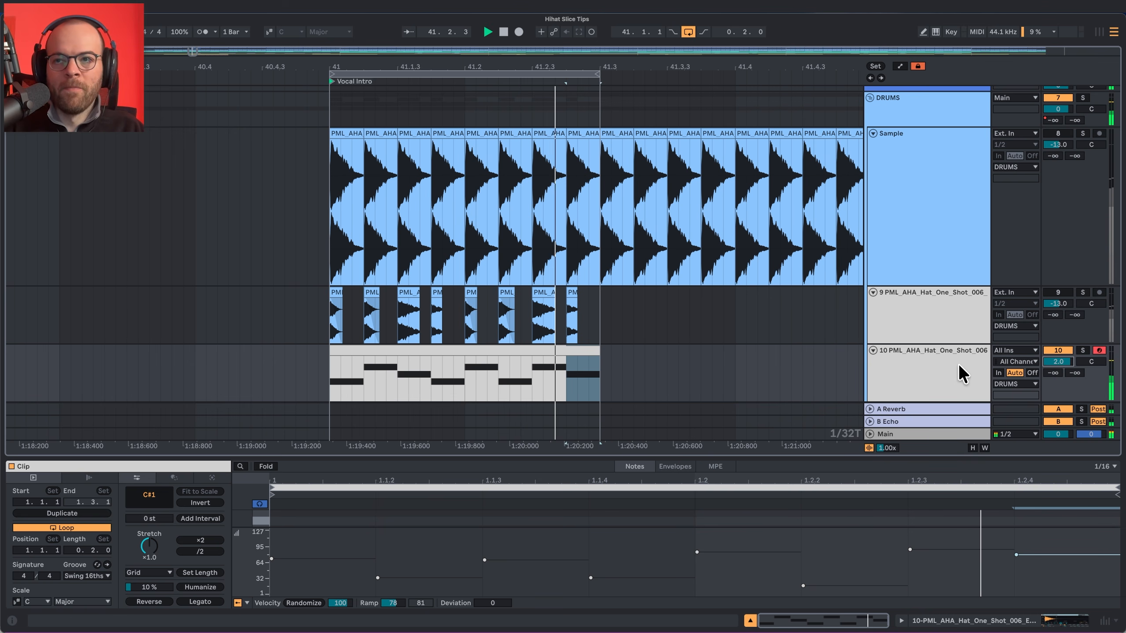
key("space")
Show the hat sampler's controls and set its LFO to the random stepped waveform with 33.6 % pan modulation.
left_click(969, 360)
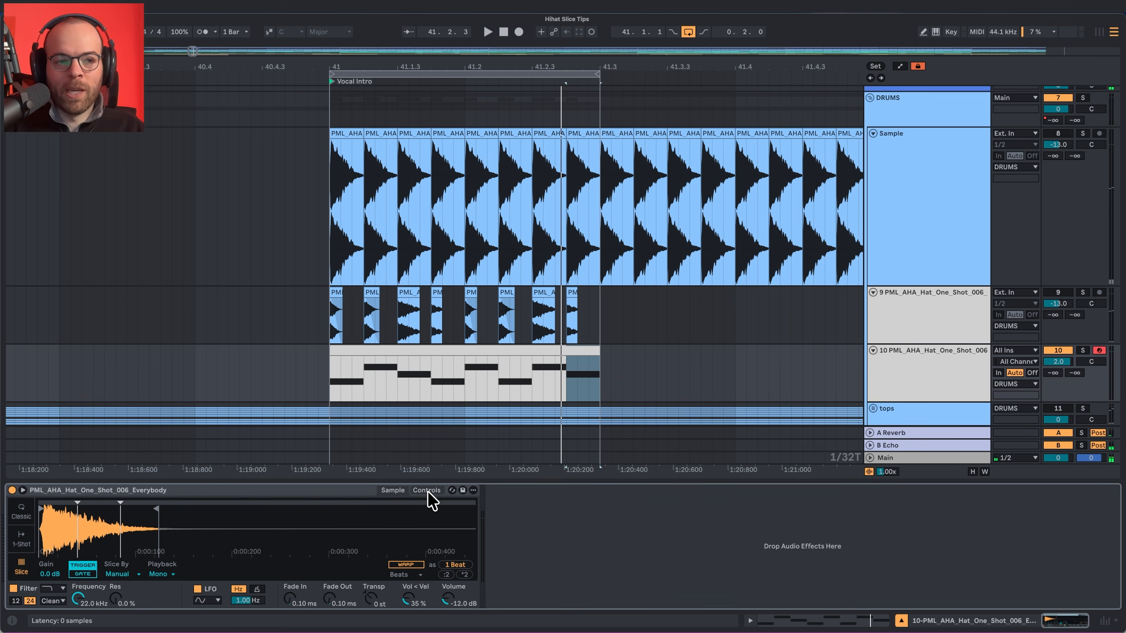
left_click(427, 491)
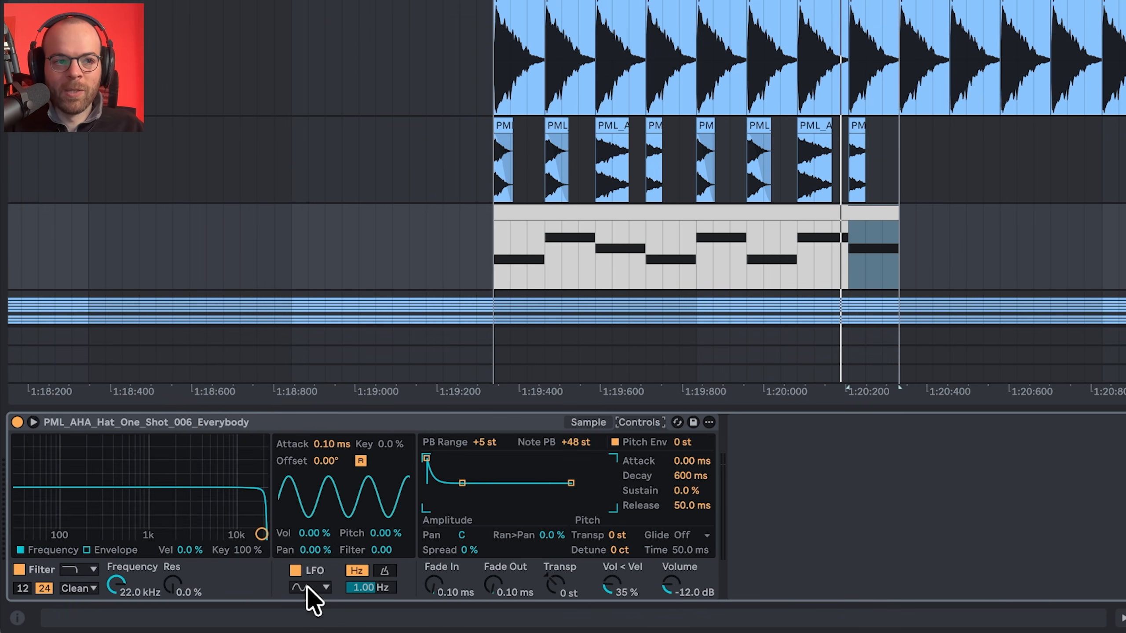
left_click(308, 588)
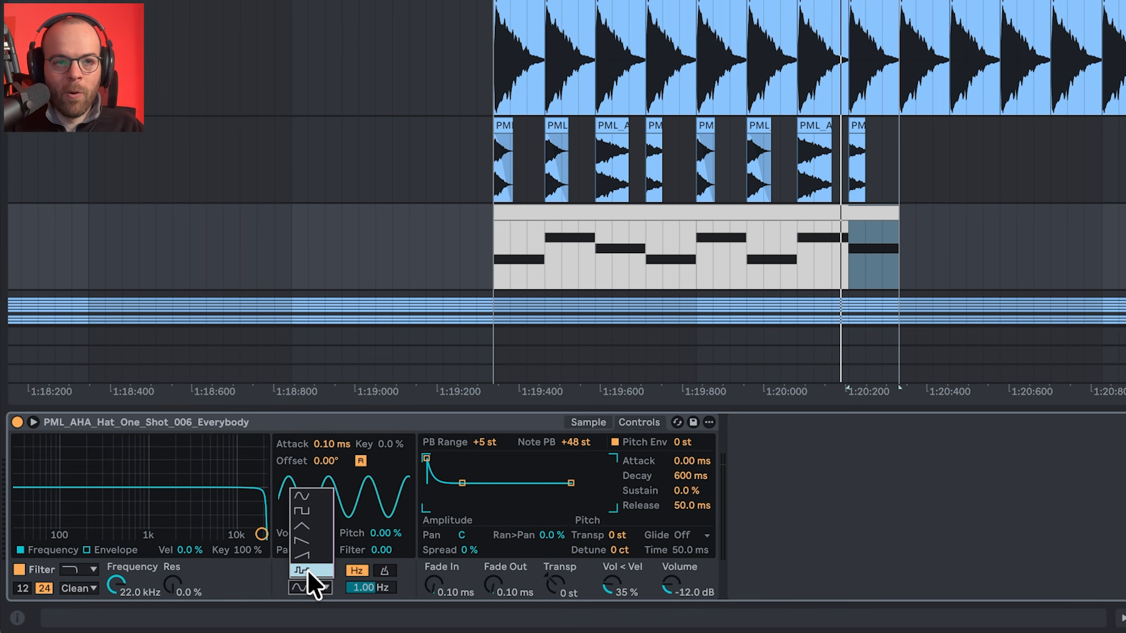
left_click(311, 570)
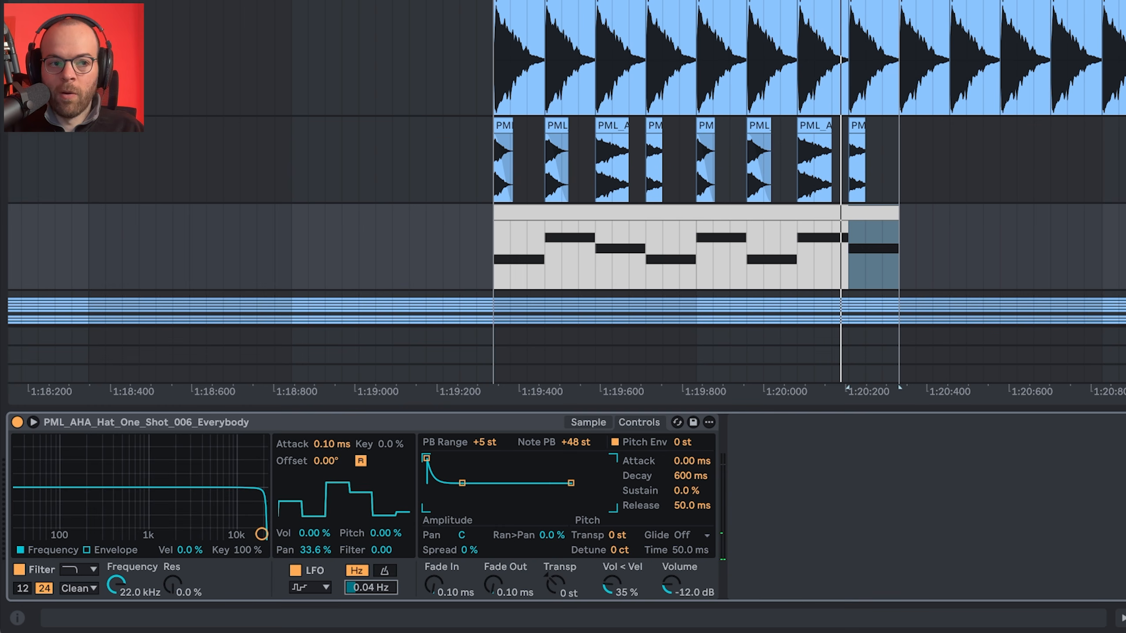
Set the sampler LFO's rate to 0.07 Hz with 5.13 % pitch modulation, and set random panning to 16 %.
left_click_drag(371, 588, 372, 582)
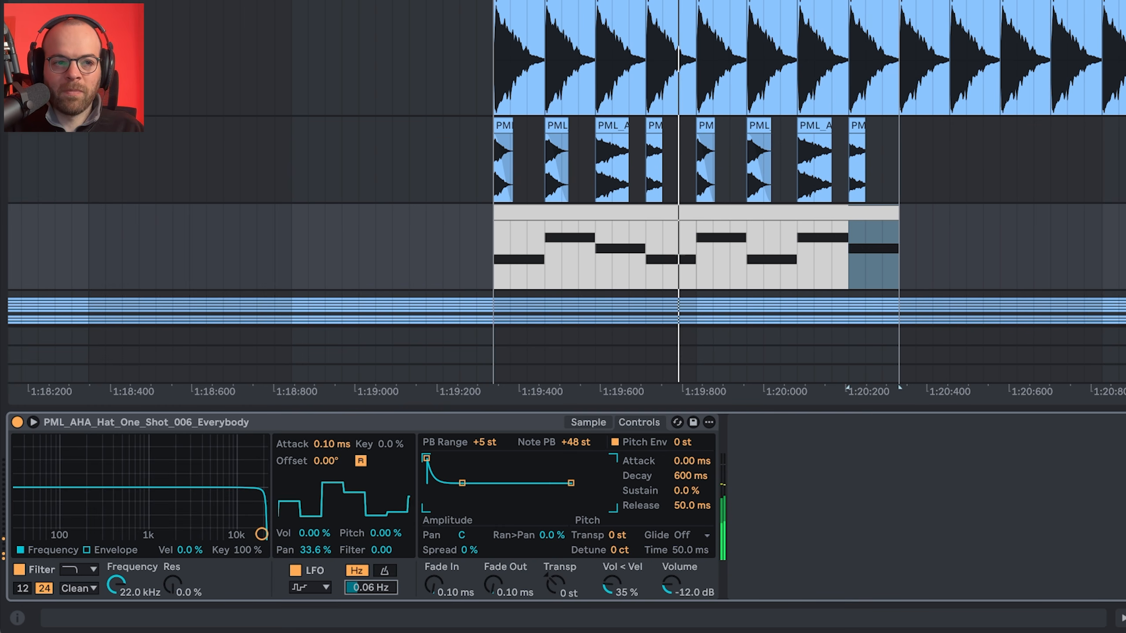
left_click_drag(386, 533, 385, 531)
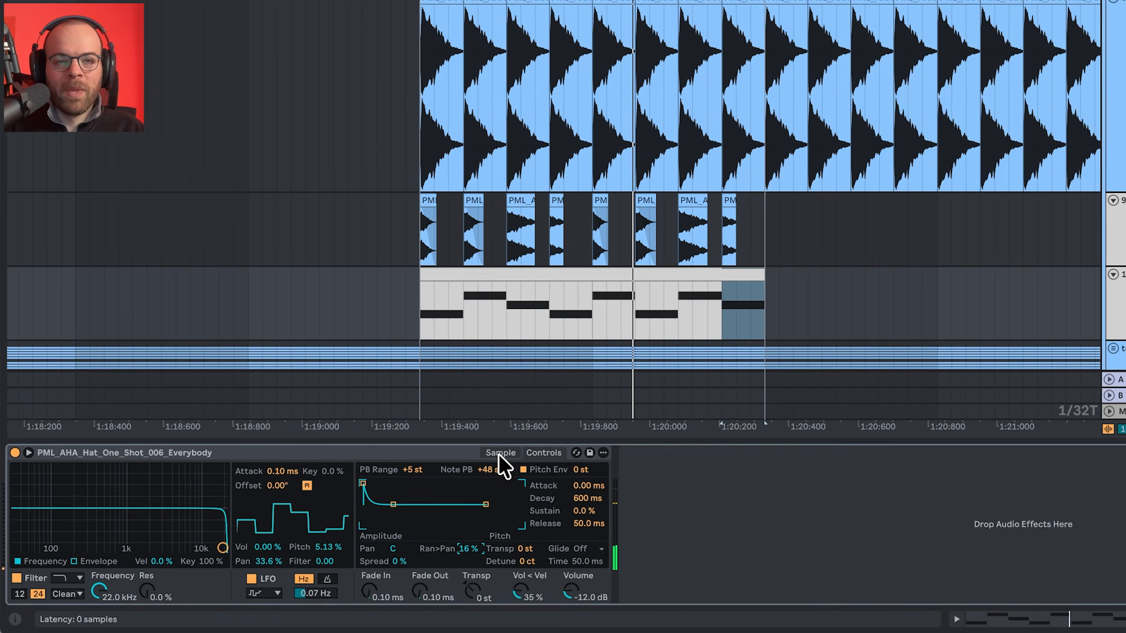
Extend the MIDI hat clip to the start of bar 43, loop those two bars and play them.
left_click_drag(613, 3, 613, 0)
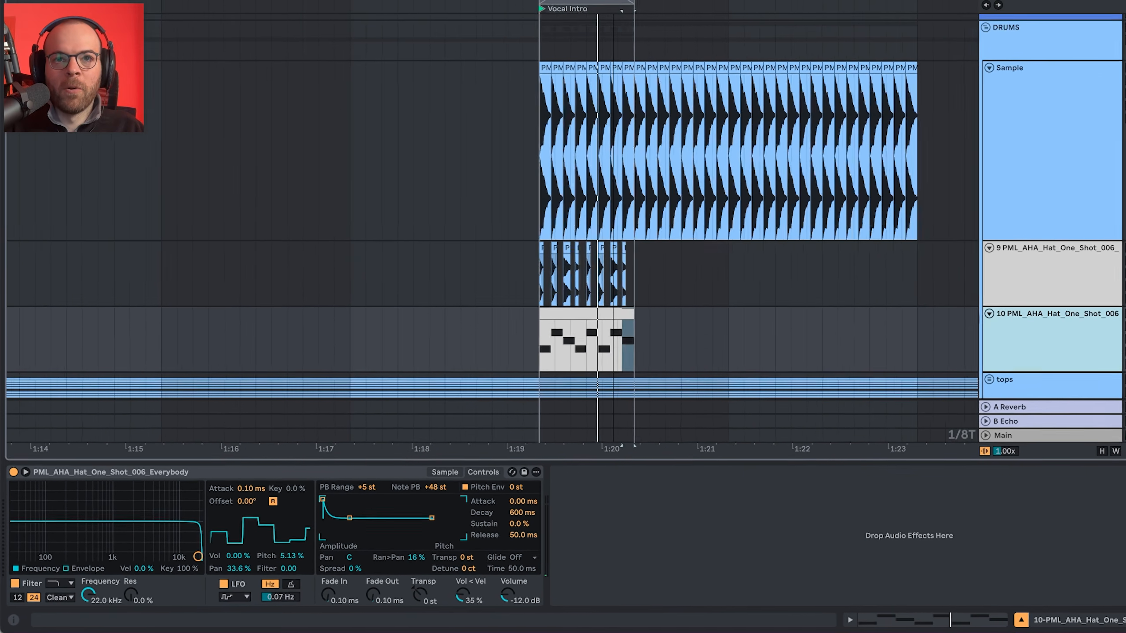
left_click_drag(633, 314, 906, 315)
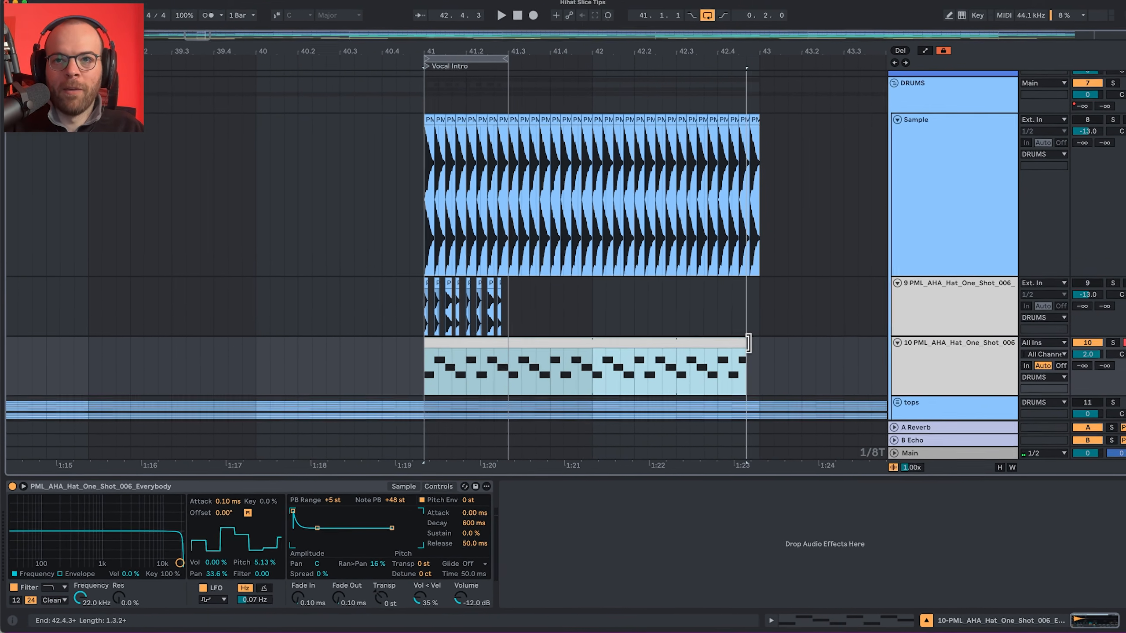
left_click_drag(747, 342, 758, 343)
key("super+l")
key("space")
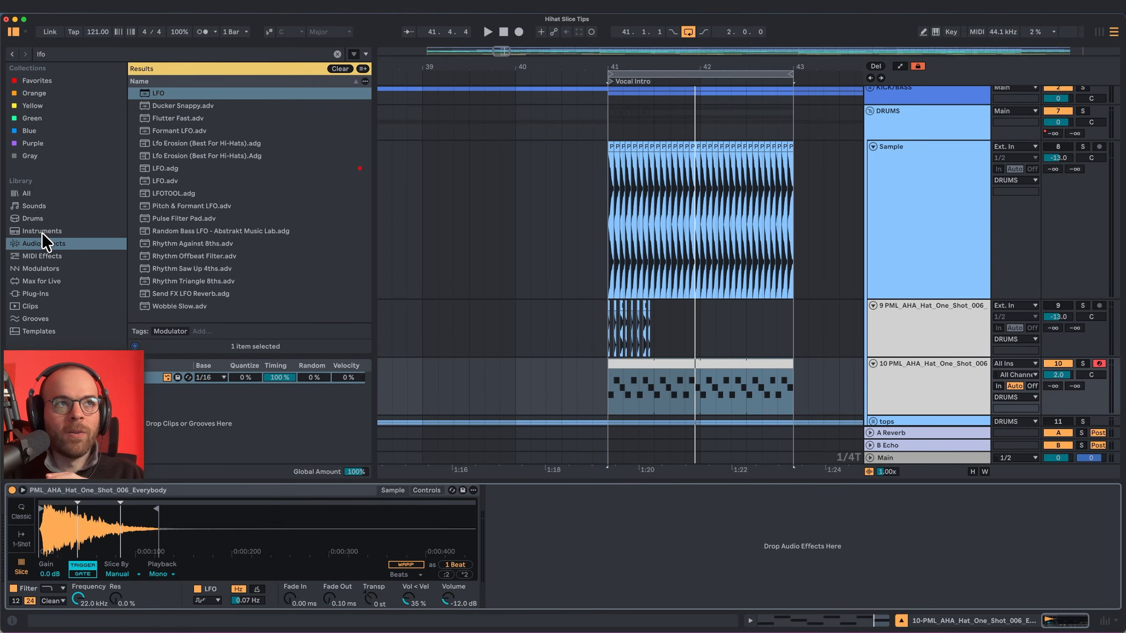
Add an LFO device to the hat track, map it to the sampler's Fade In at 0–23 % with a 0.70 Hz rate, and play.
double_click(156, 95)
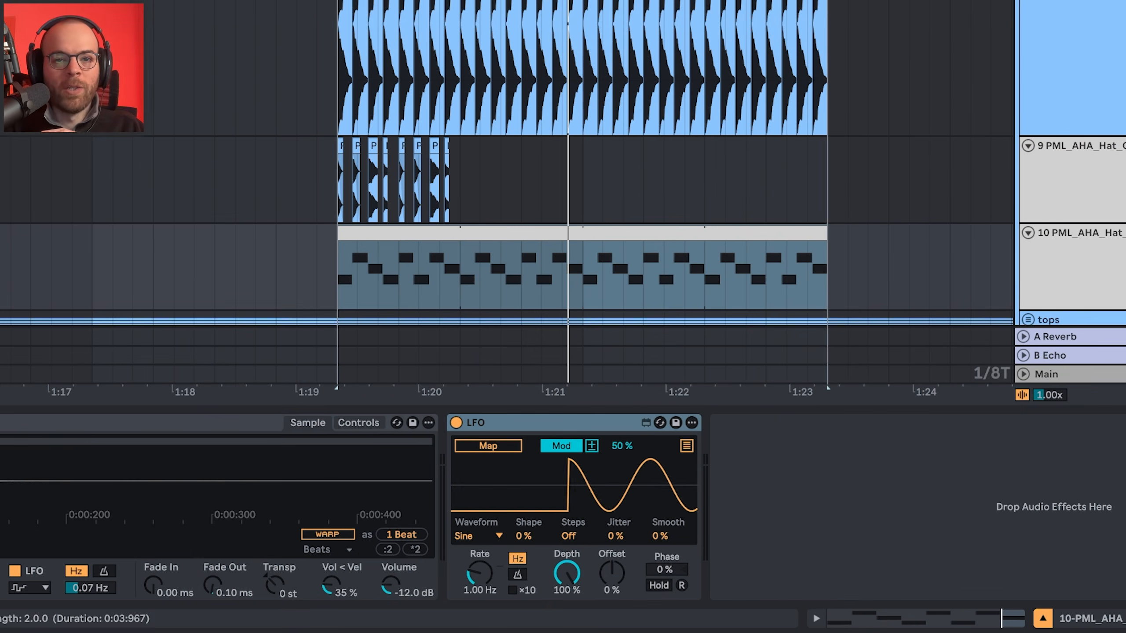
left_click_drag(486, 576, 486, 587)
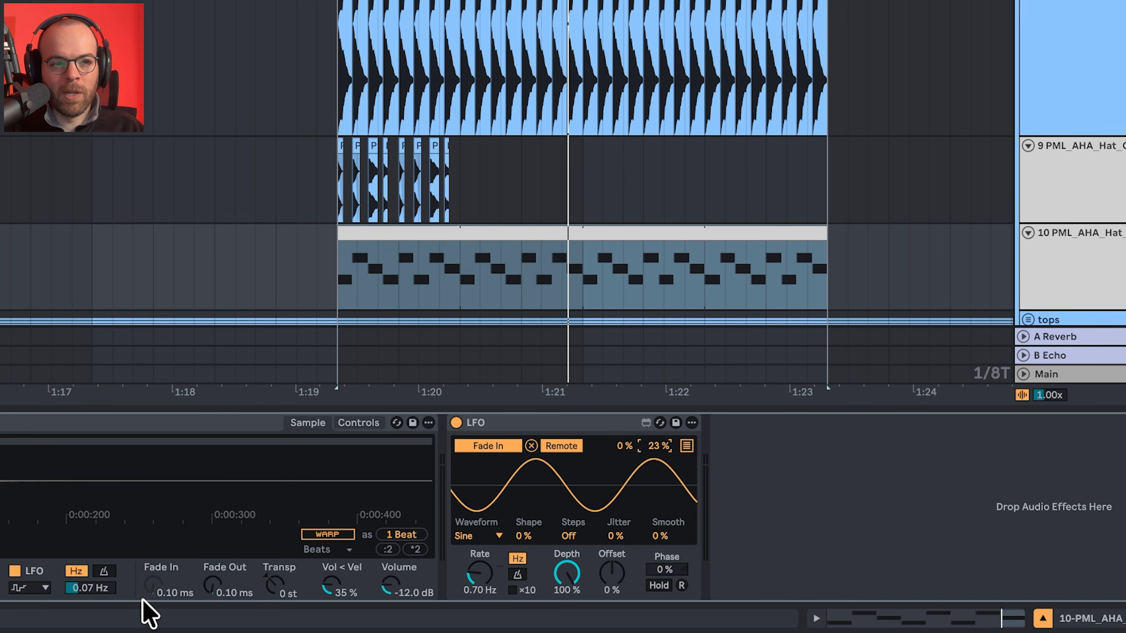
key("space")
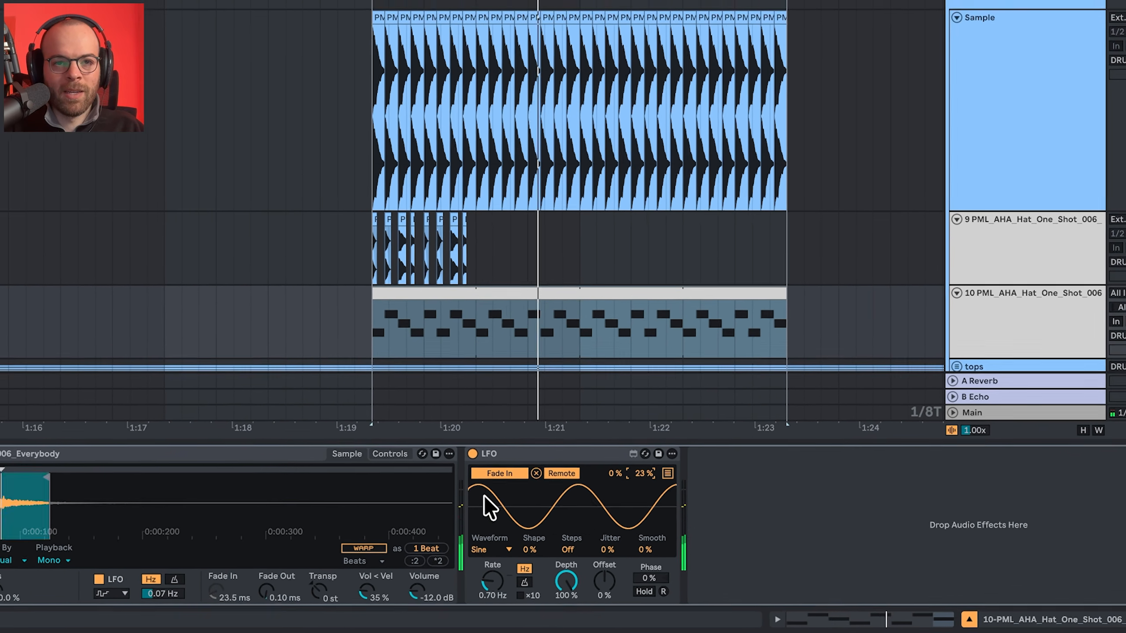
Bypass and re-enable the LFO device to compare the sound, and set the MIDI hat track's volume to 3.0 dB.
left_click(476, 462)
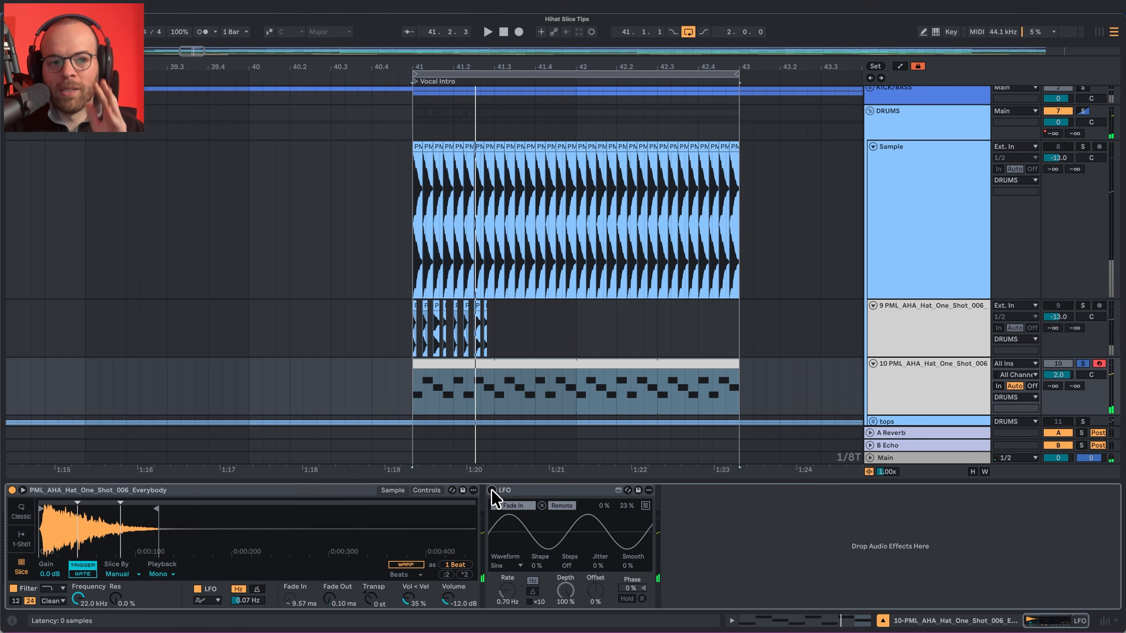
left_click(491, 490)
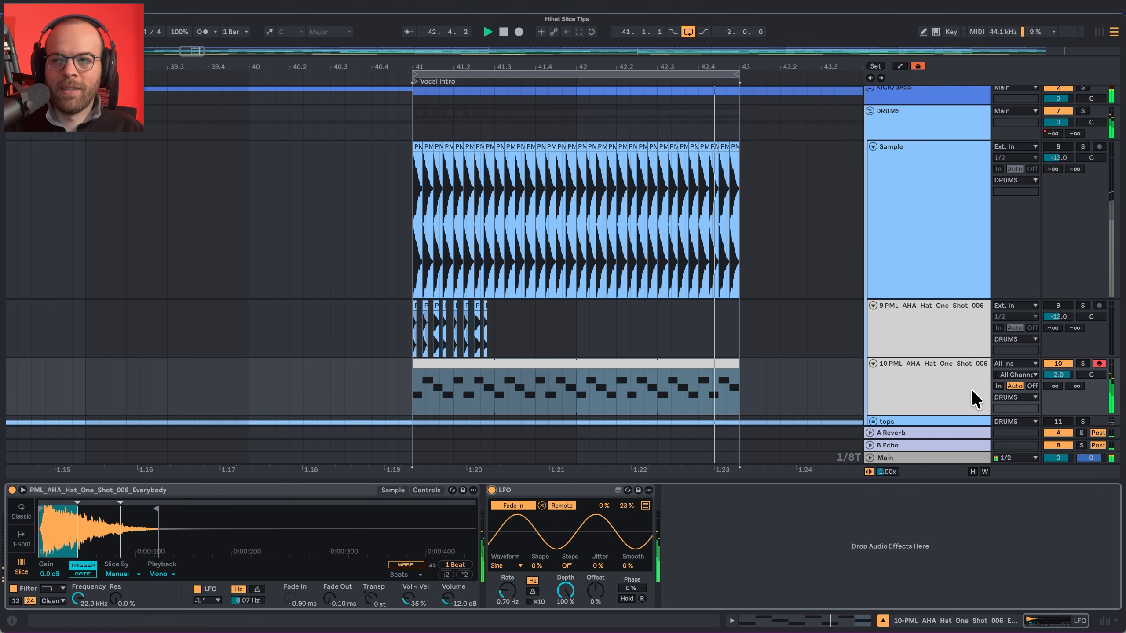
left_click_drag(1055, 375, 1055, 374)
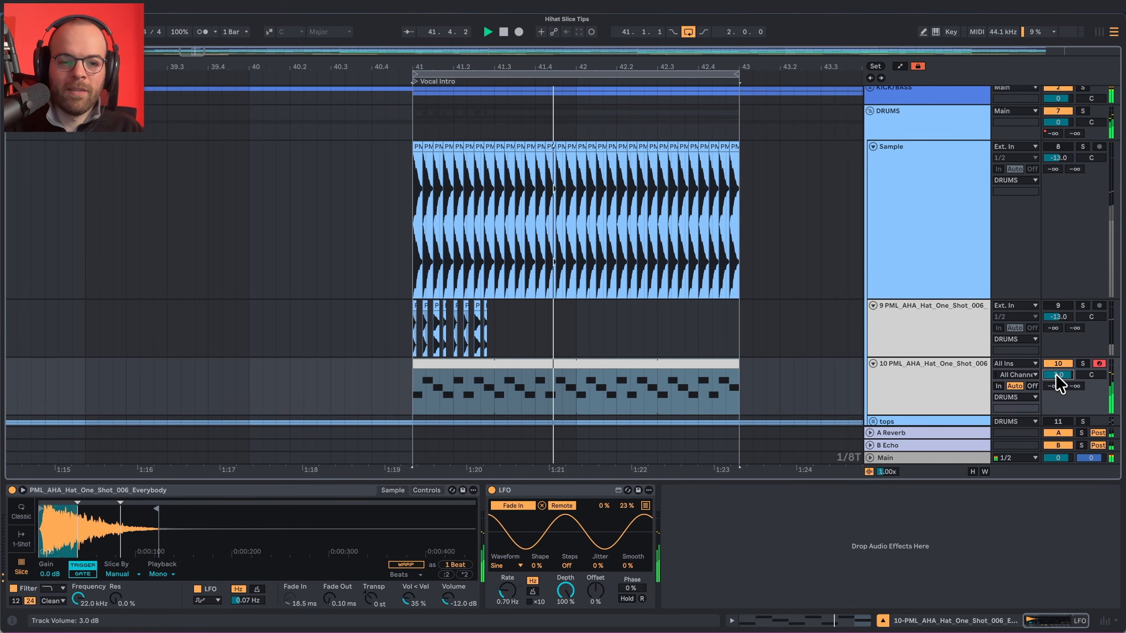